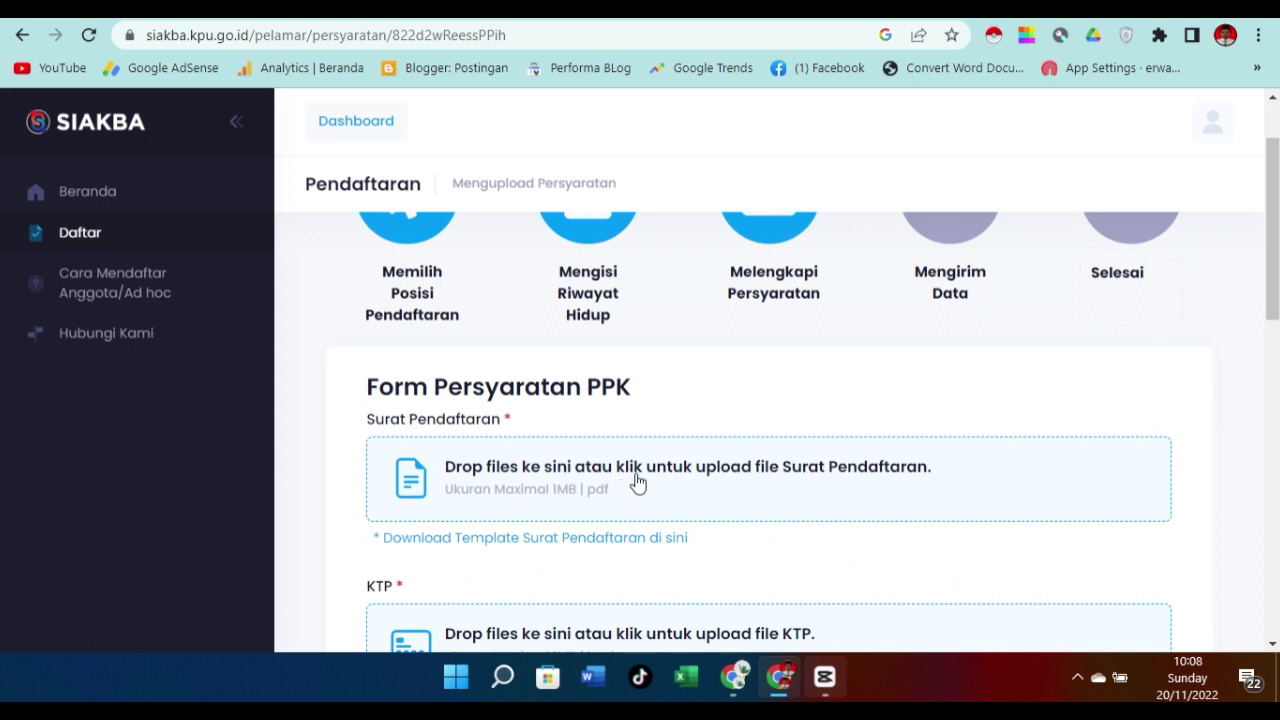
scroll(588, 566, "down", 1)
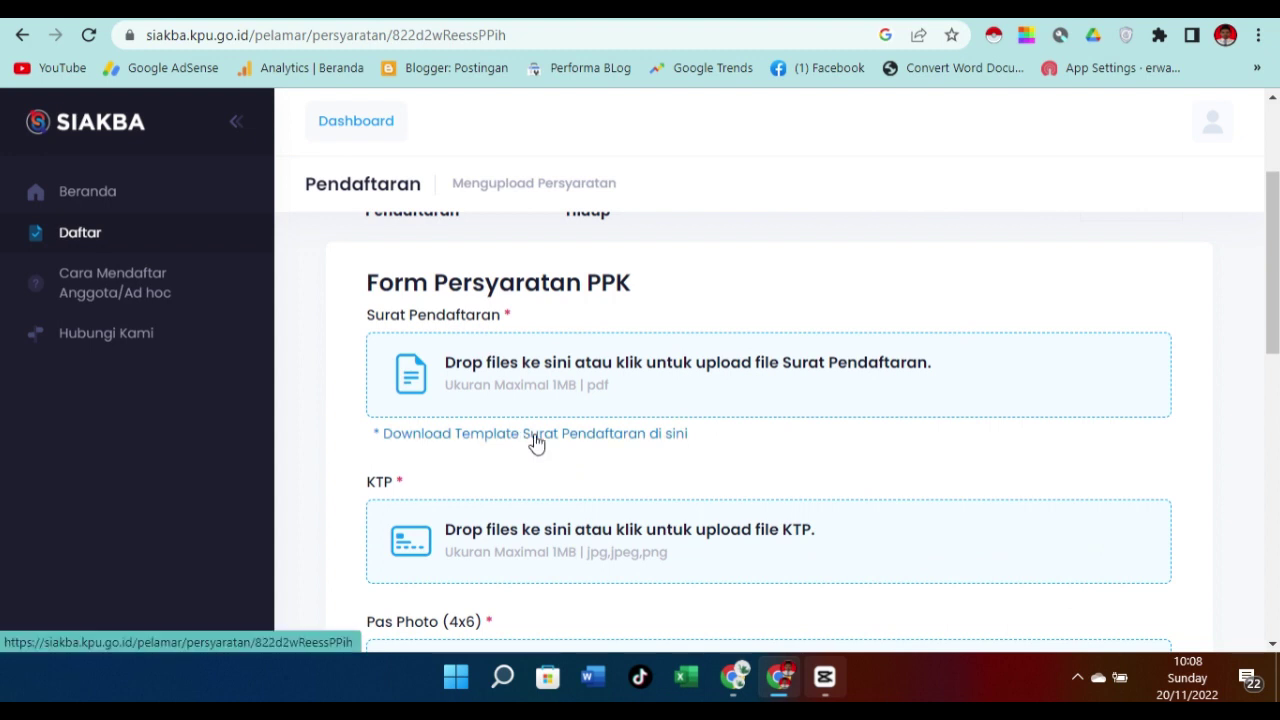
left_click(545, 436)
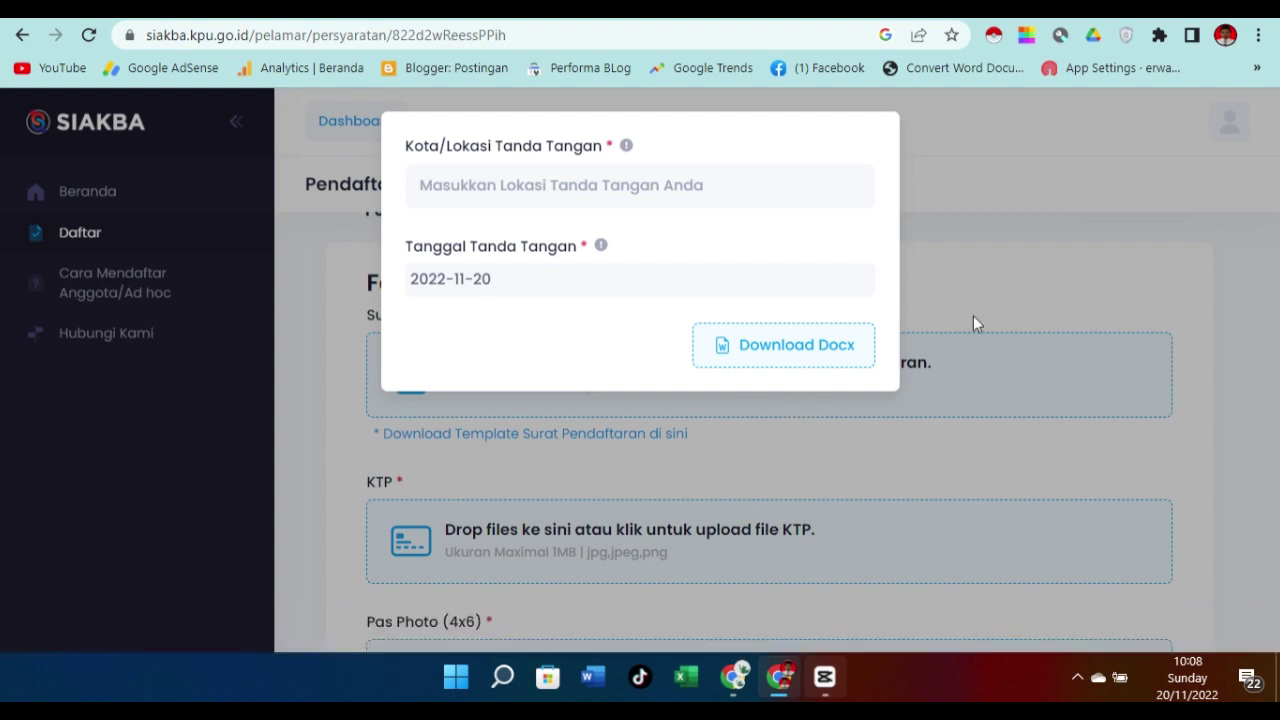
left_click(1016, 323)
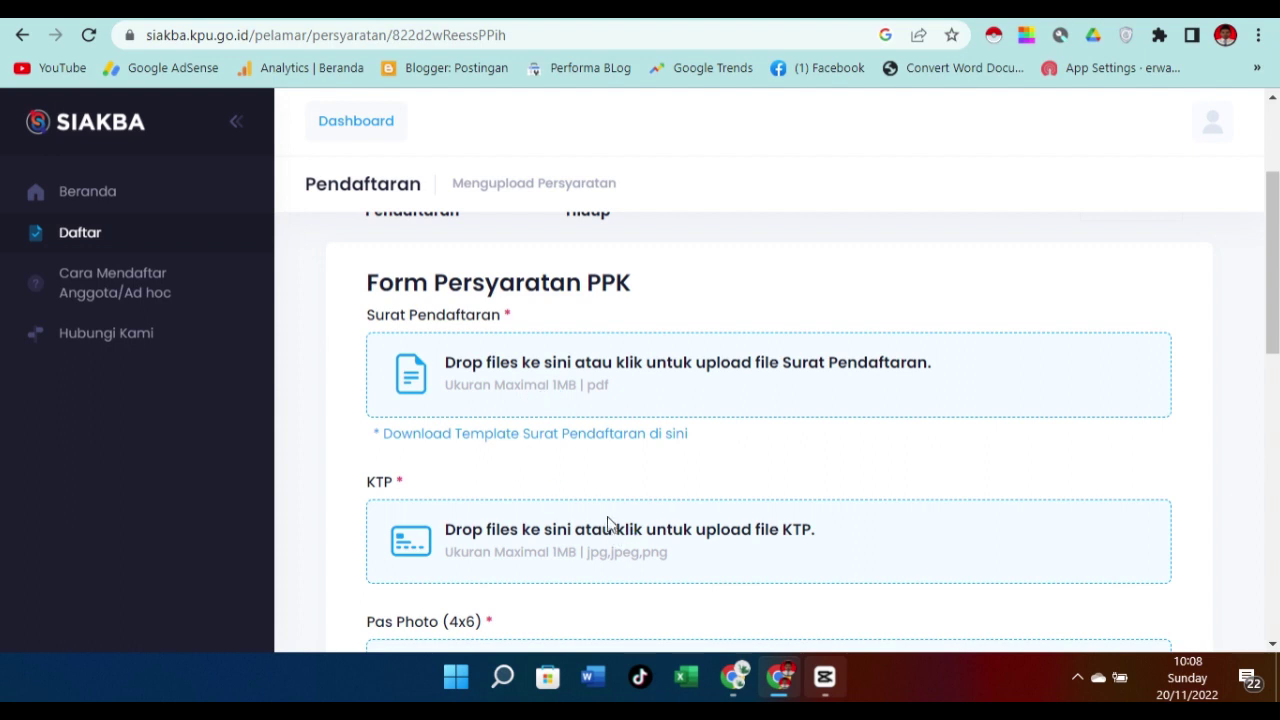
left_click(512, 418)
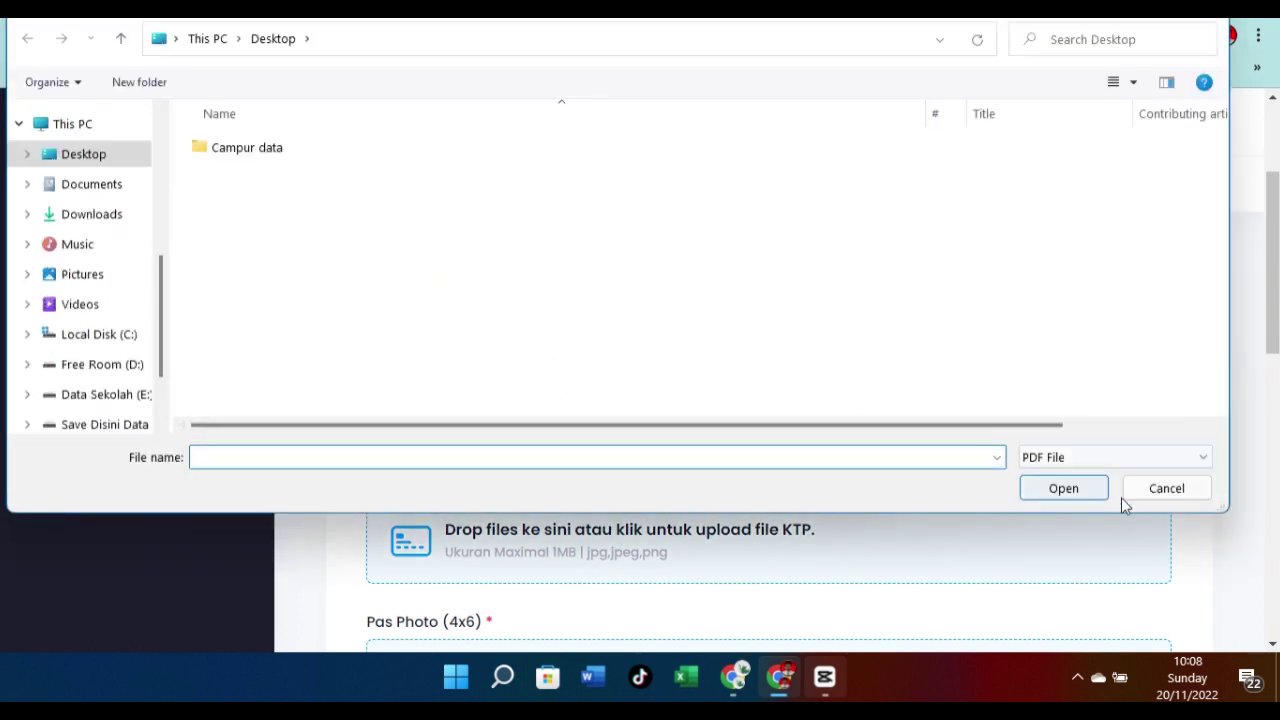
left_click(1164, 488)
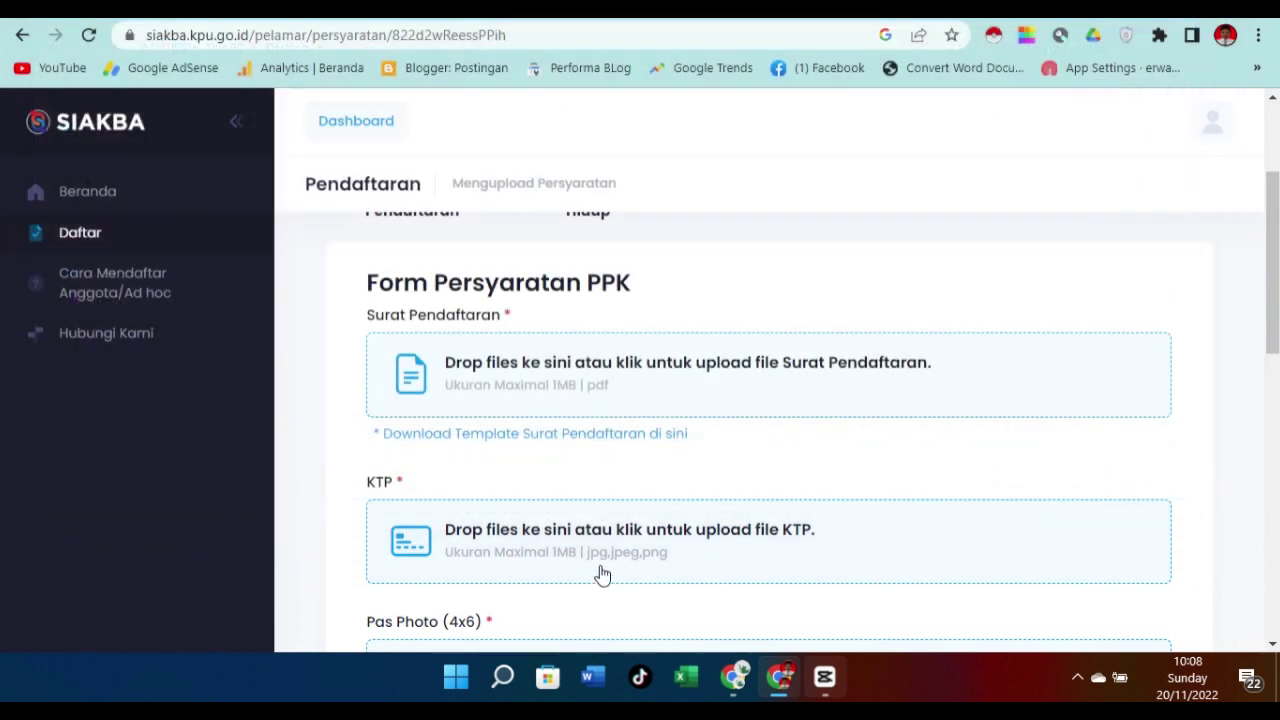
Step: Download the Surat Pendaftaran template as a Docx file, leaving the signing location blank
scroll(545, 514, "down", 1)
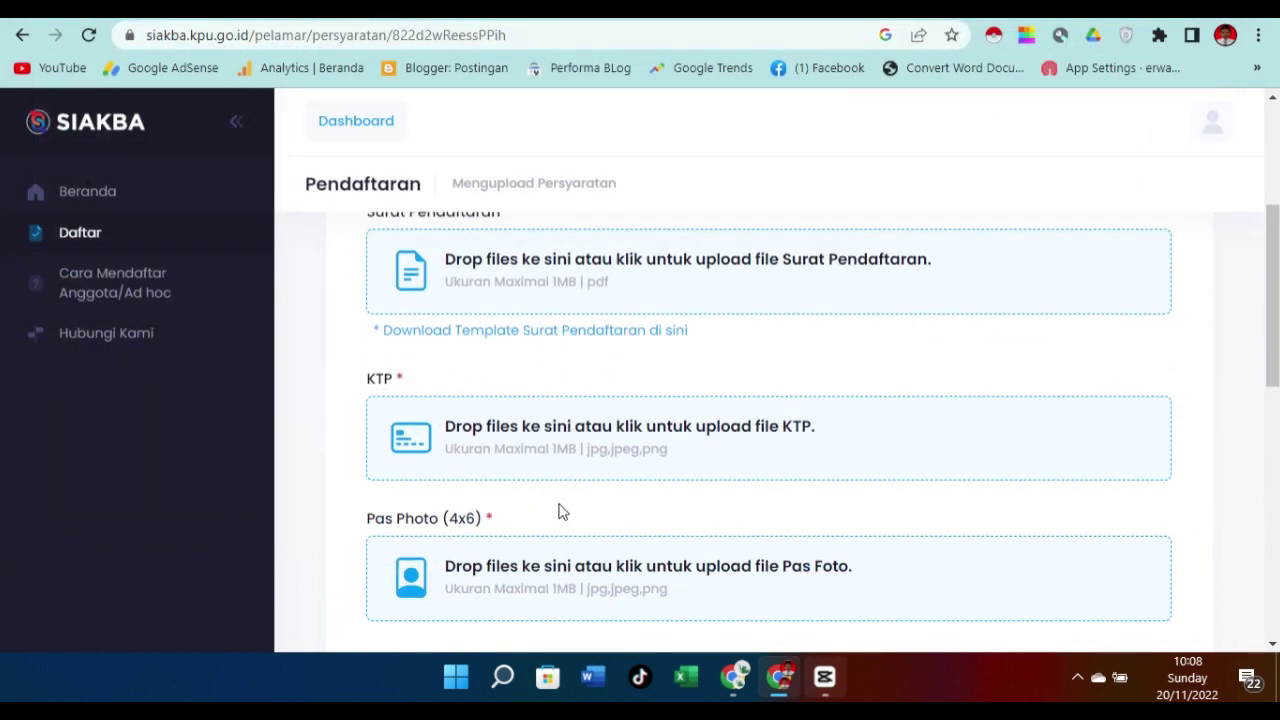
scroll(577, 500, "down", 1)
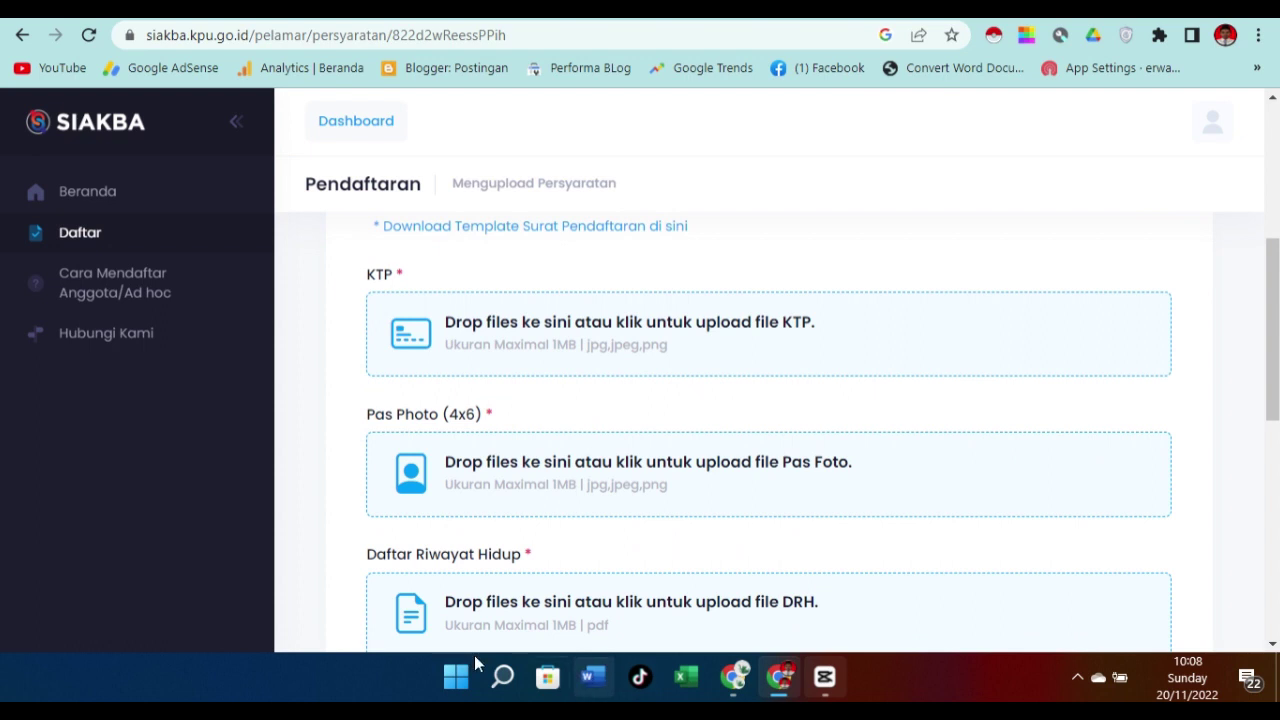
scroll(520, 505, "up", 2)
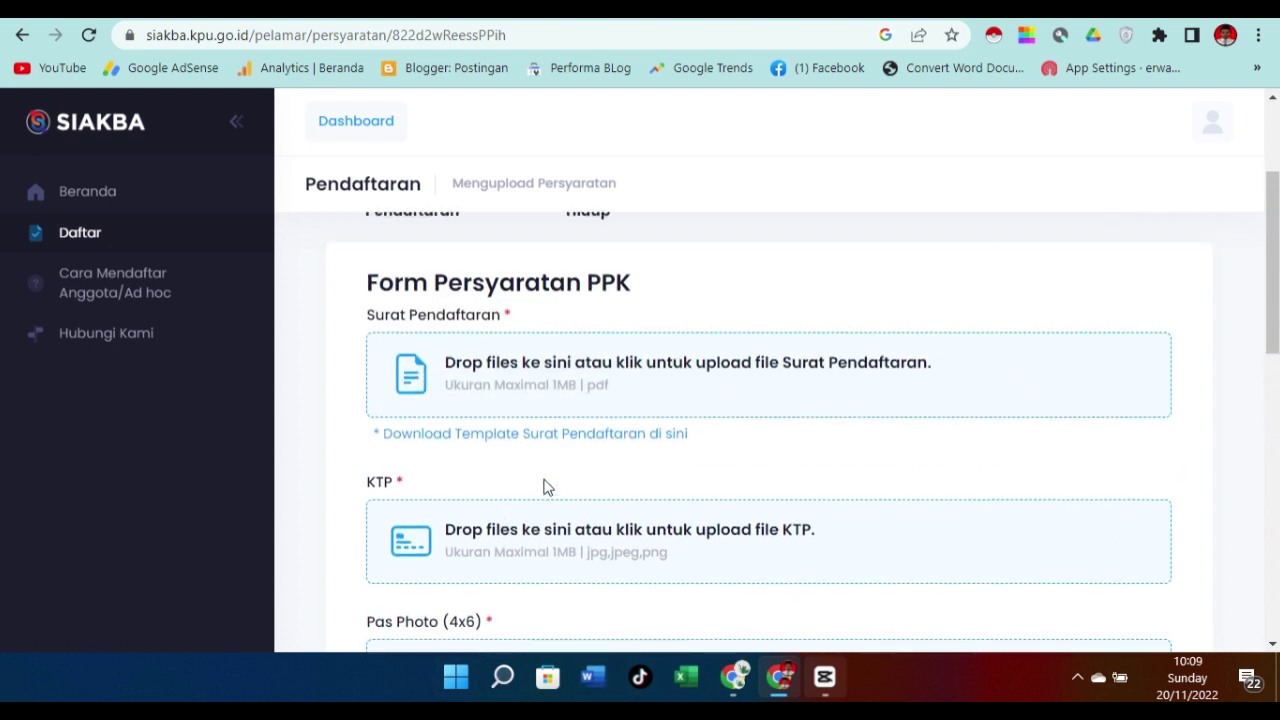
left_click(530, 435)
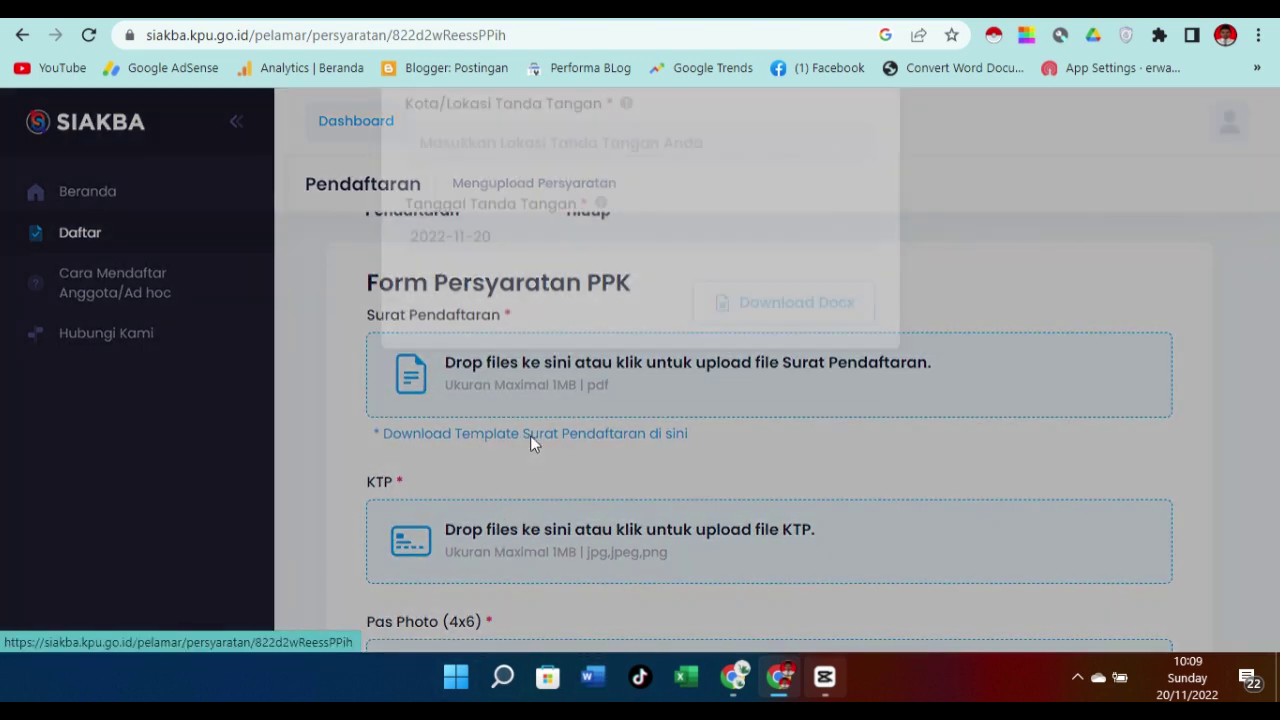
left_click(744, 349)
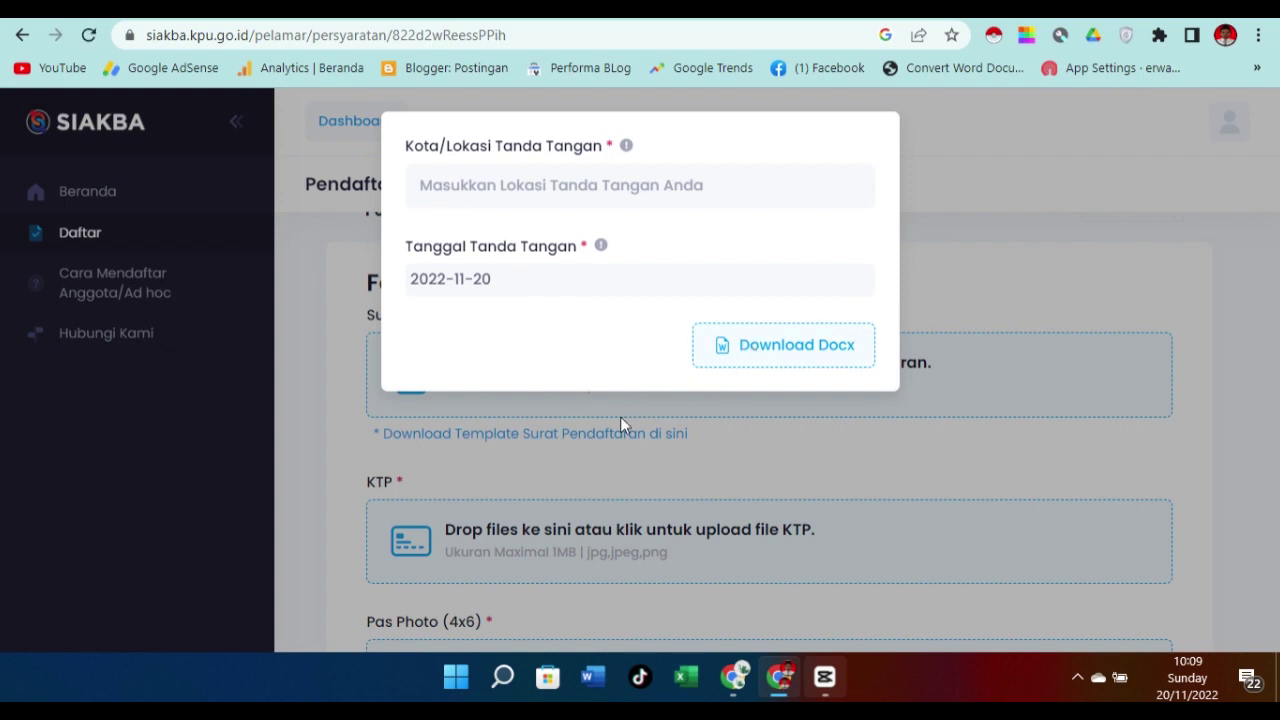
left_click(253, 456)
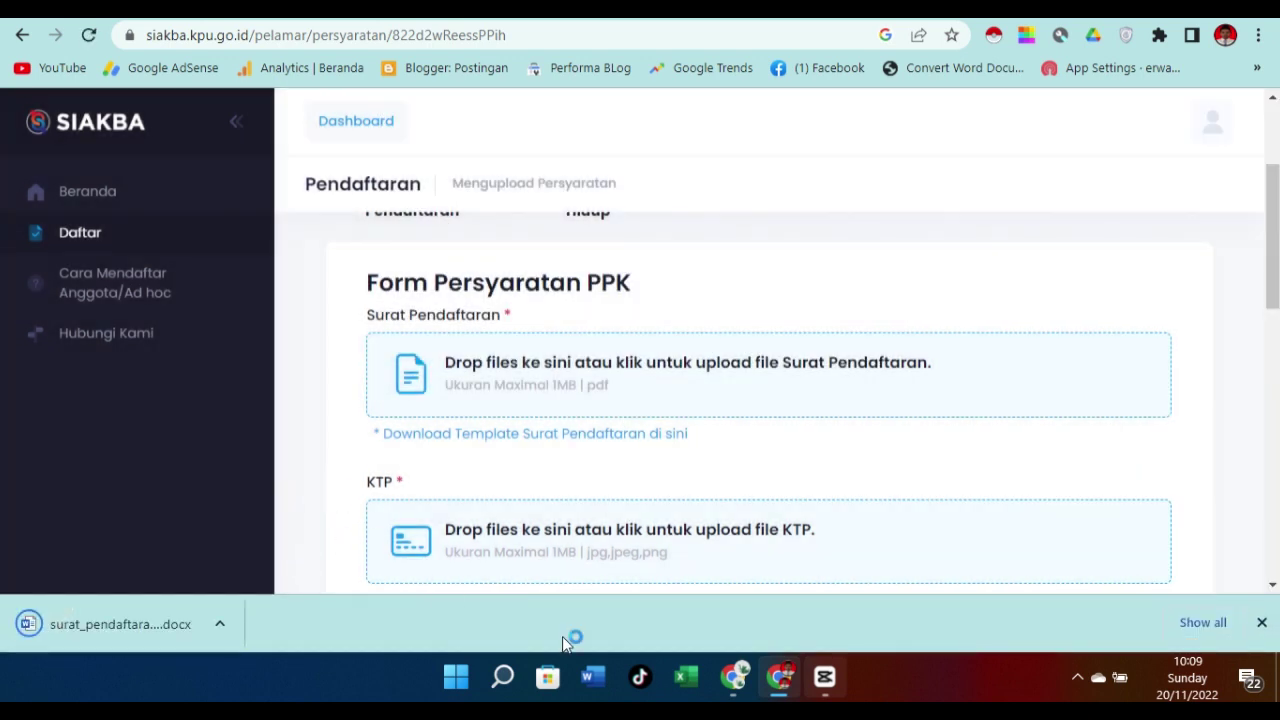
Step: Open the downloaded Surat Pendaftaran document from the SIAKBA page in Word
left_click(734, 677)
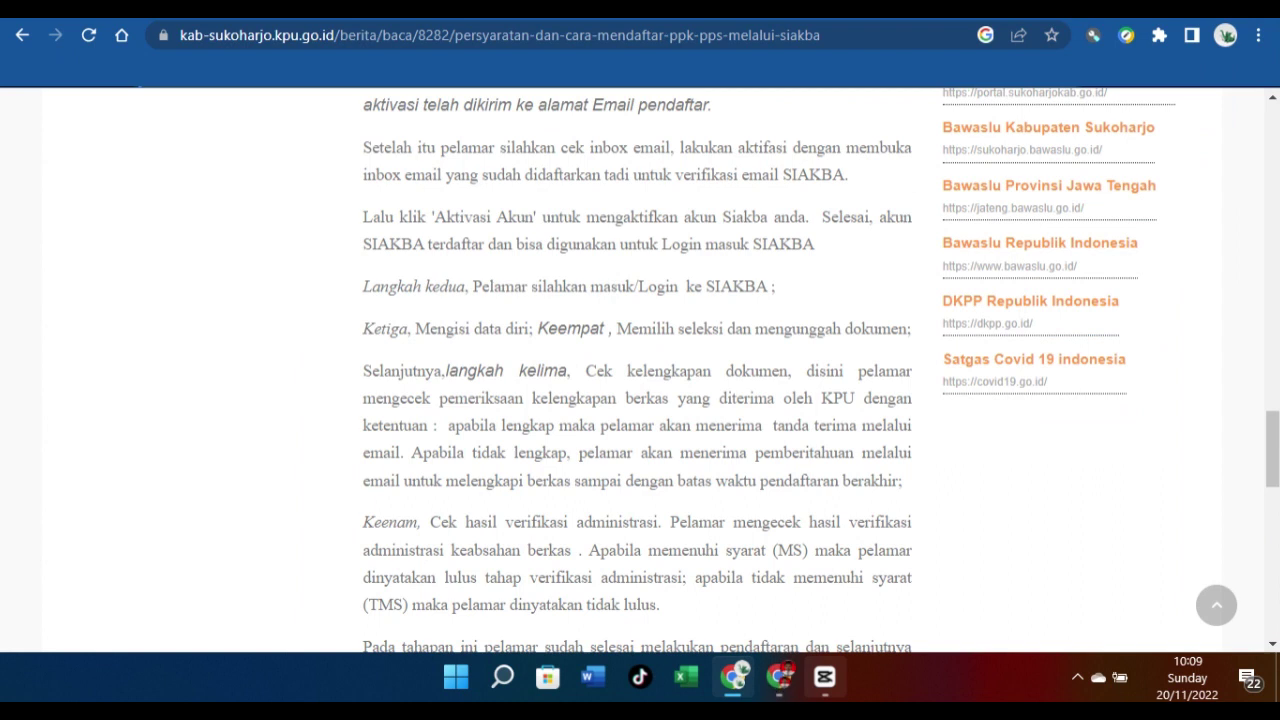
key("alt+Tab")
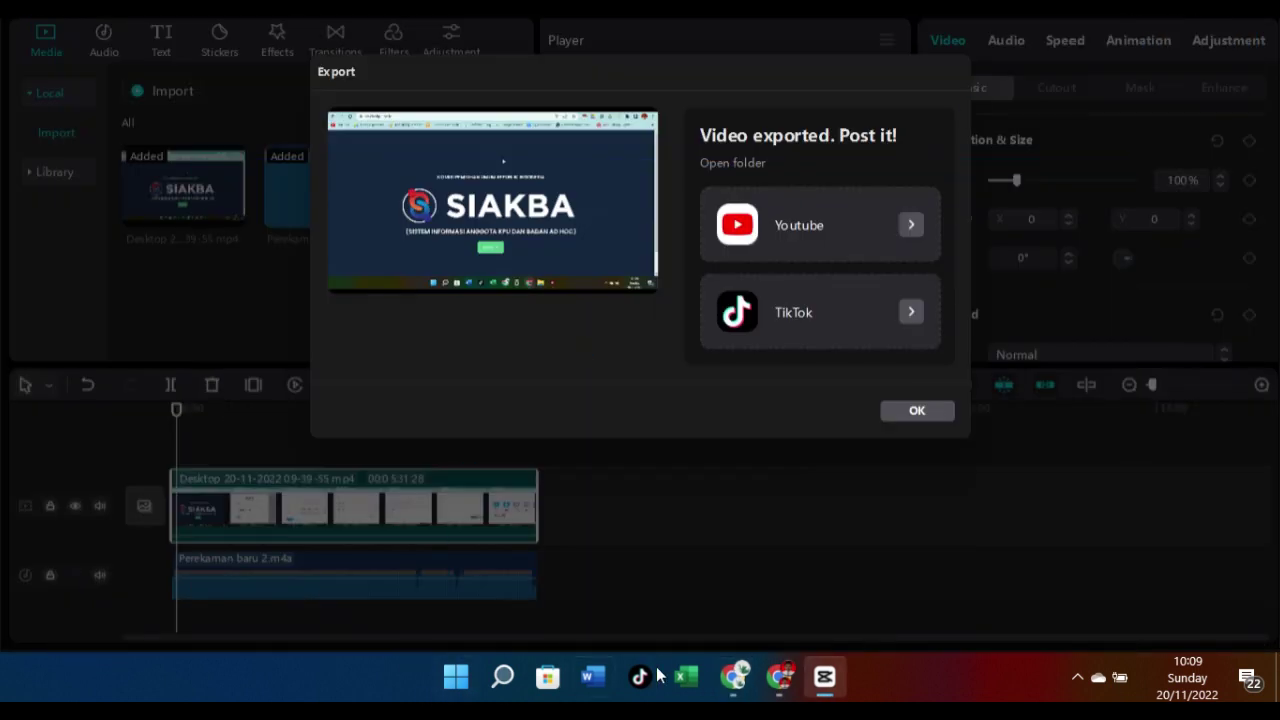
left_click(782, 687)
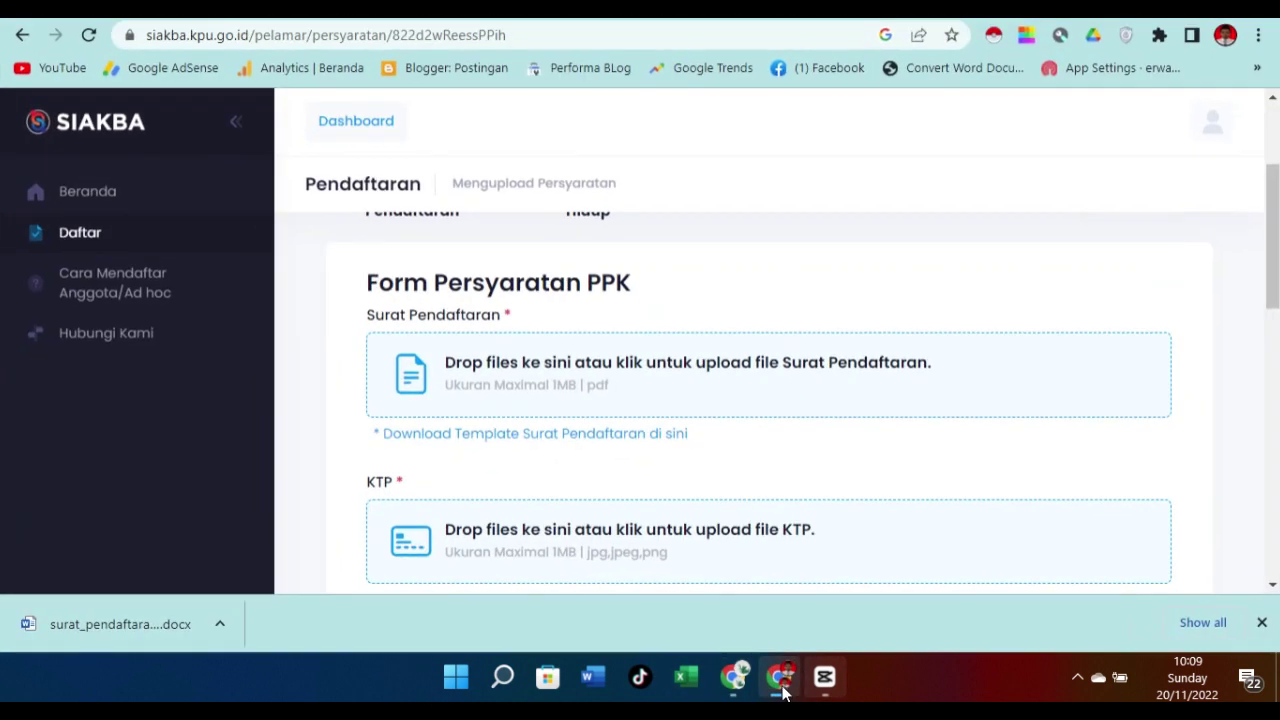
left_click(116, 623)
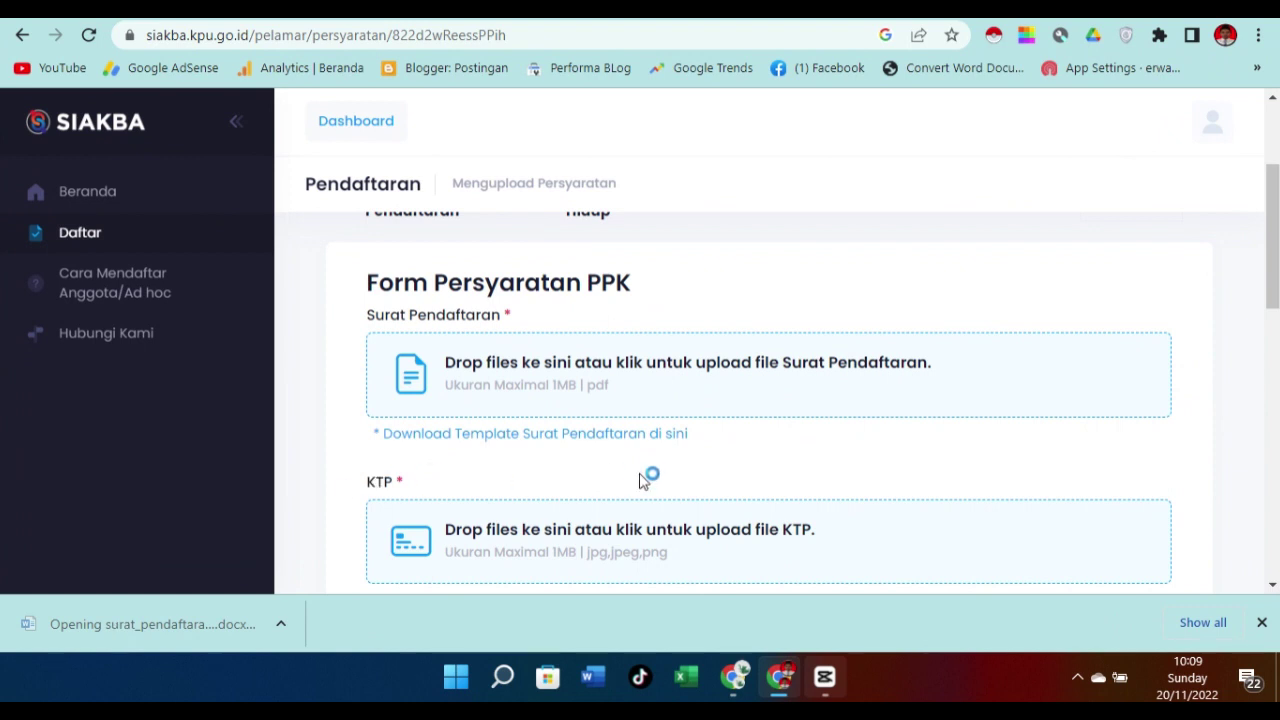
Step: Review the form's upload requirements for Surat Pendaftaran, KTP, Pas Photo, Daftar Riwayat Hidup and Ijazah Terakhir
scroll(608, 440, "down", 1)
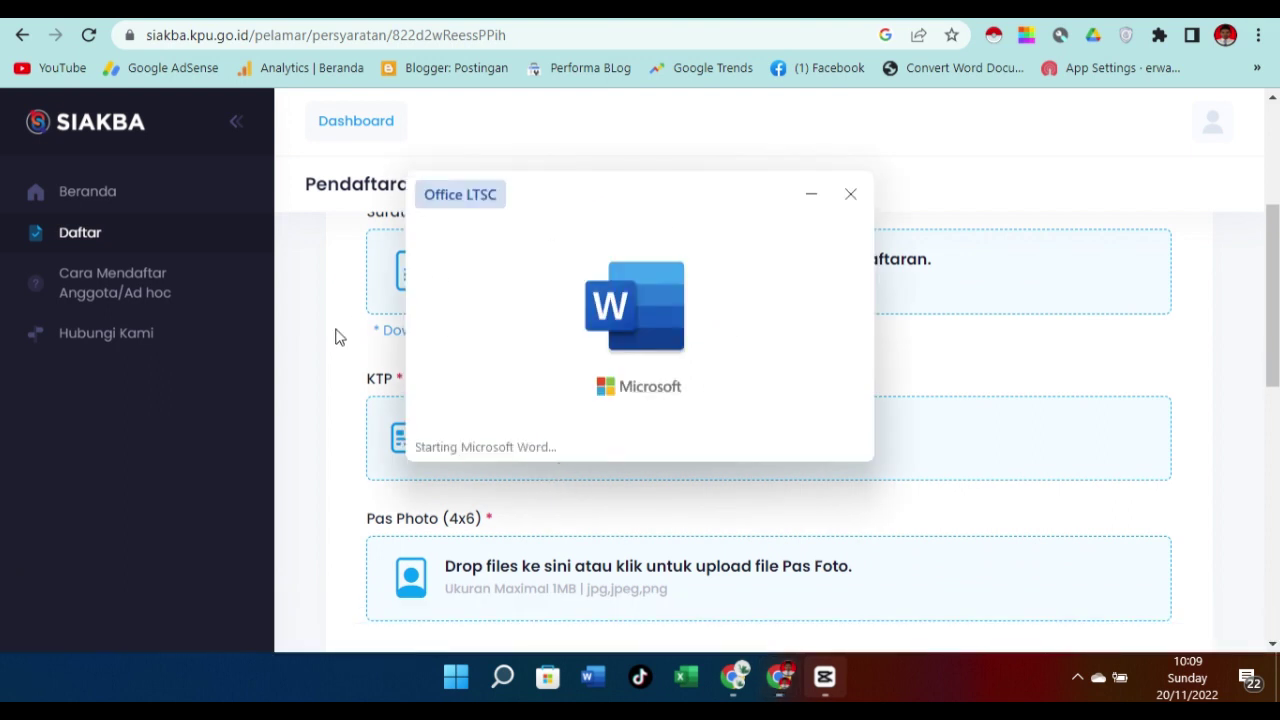
scroll(340, 370, "down", 1)
scroll(380, 430, "up", 2)
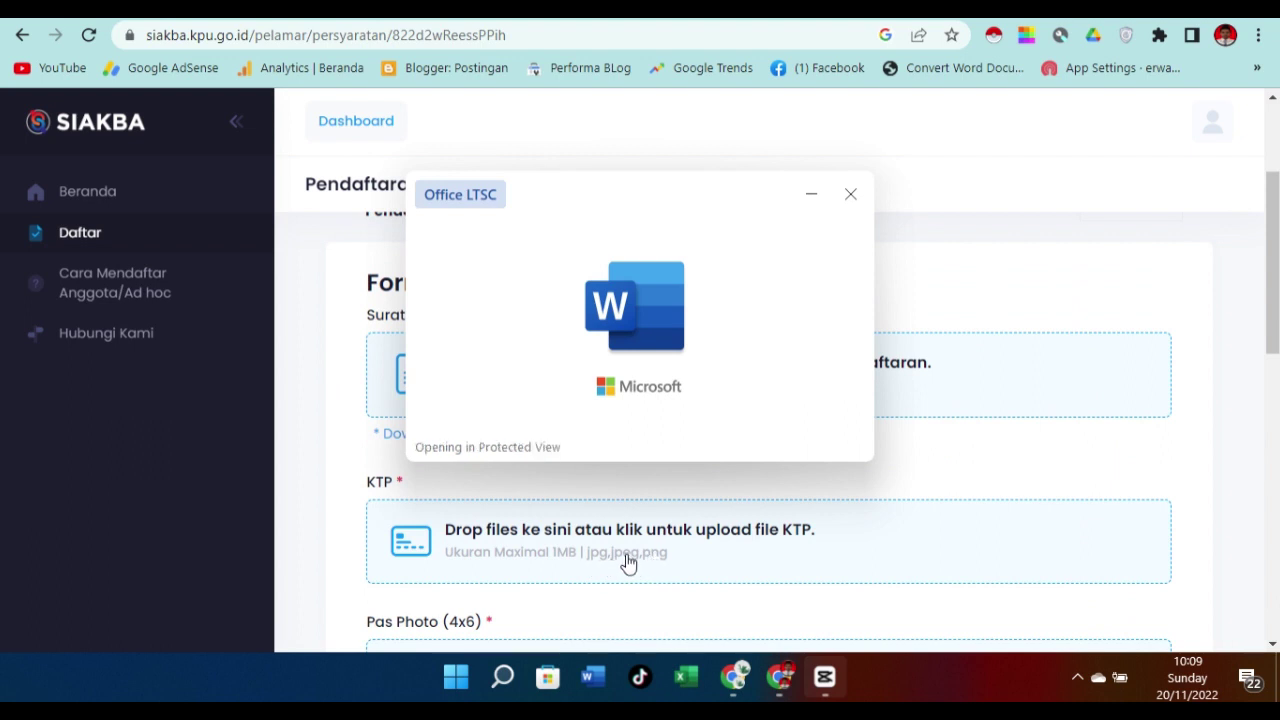
scroll(620, 558, "down", 1)
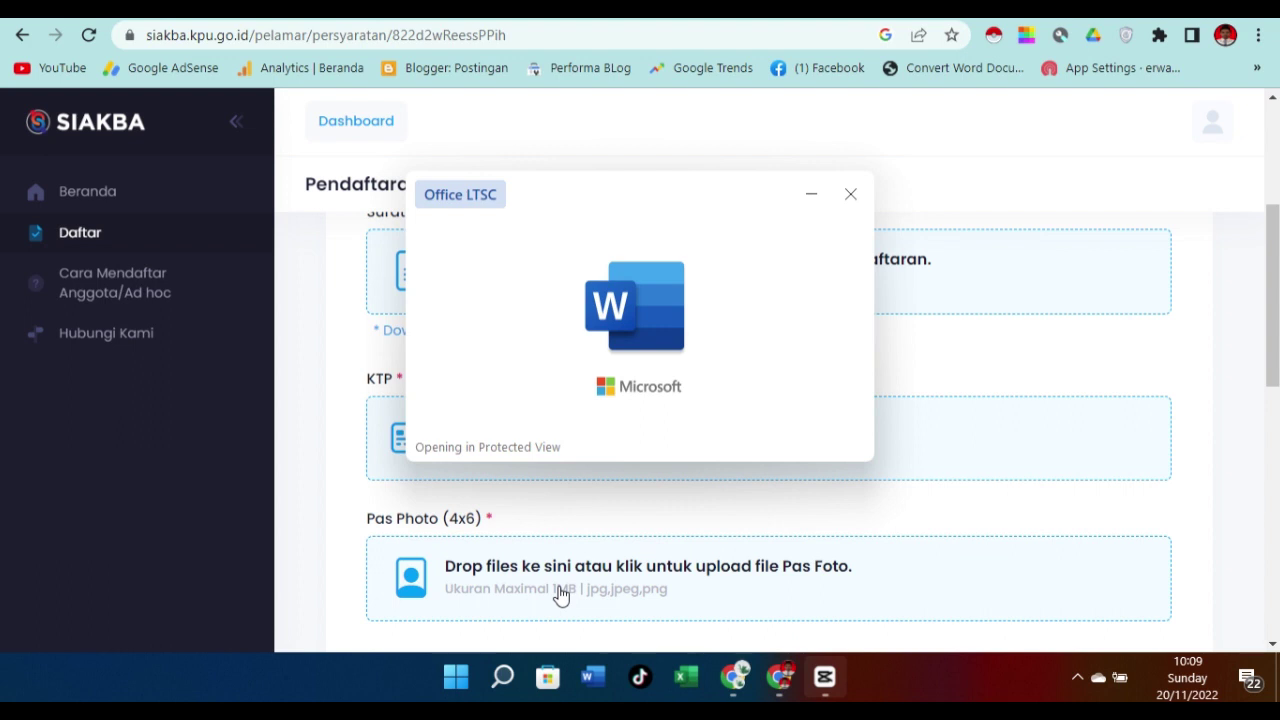
scroll(640, 570, "down", 1)
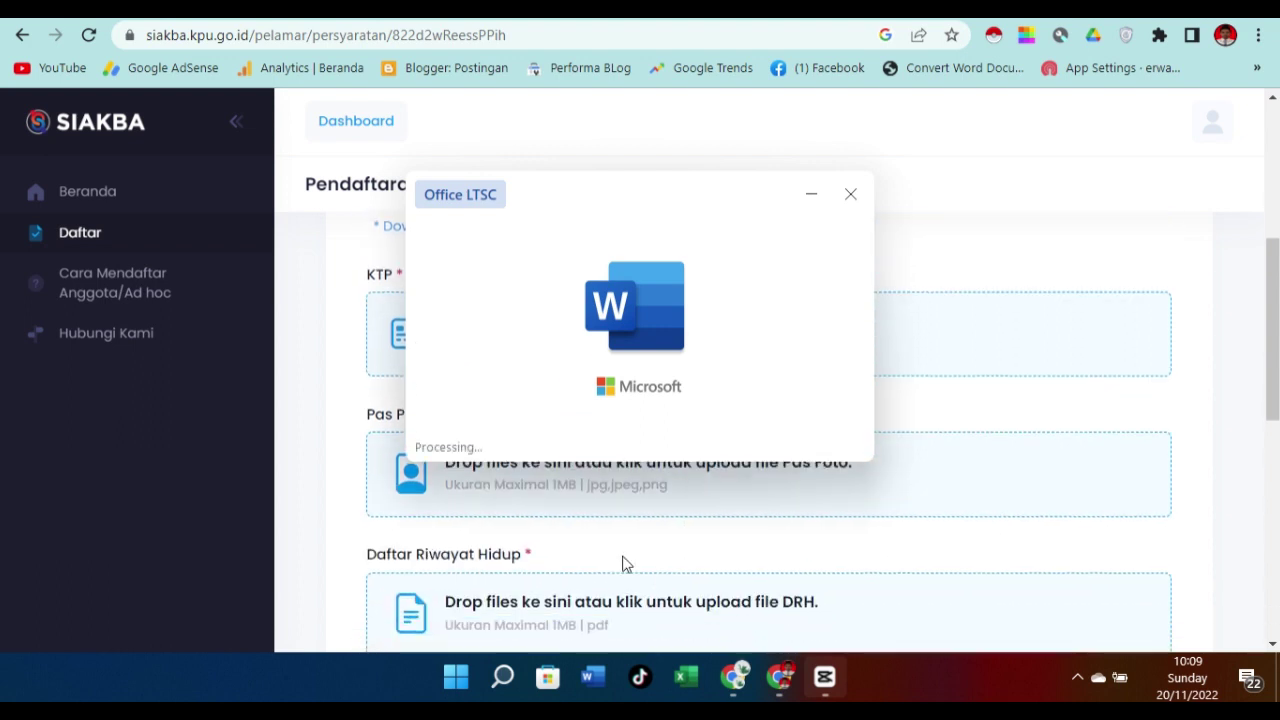
scroll(600, 545, "up", 1)
scroll(490, 588, "down", 1)
scroll(520, 594, "down", 1)
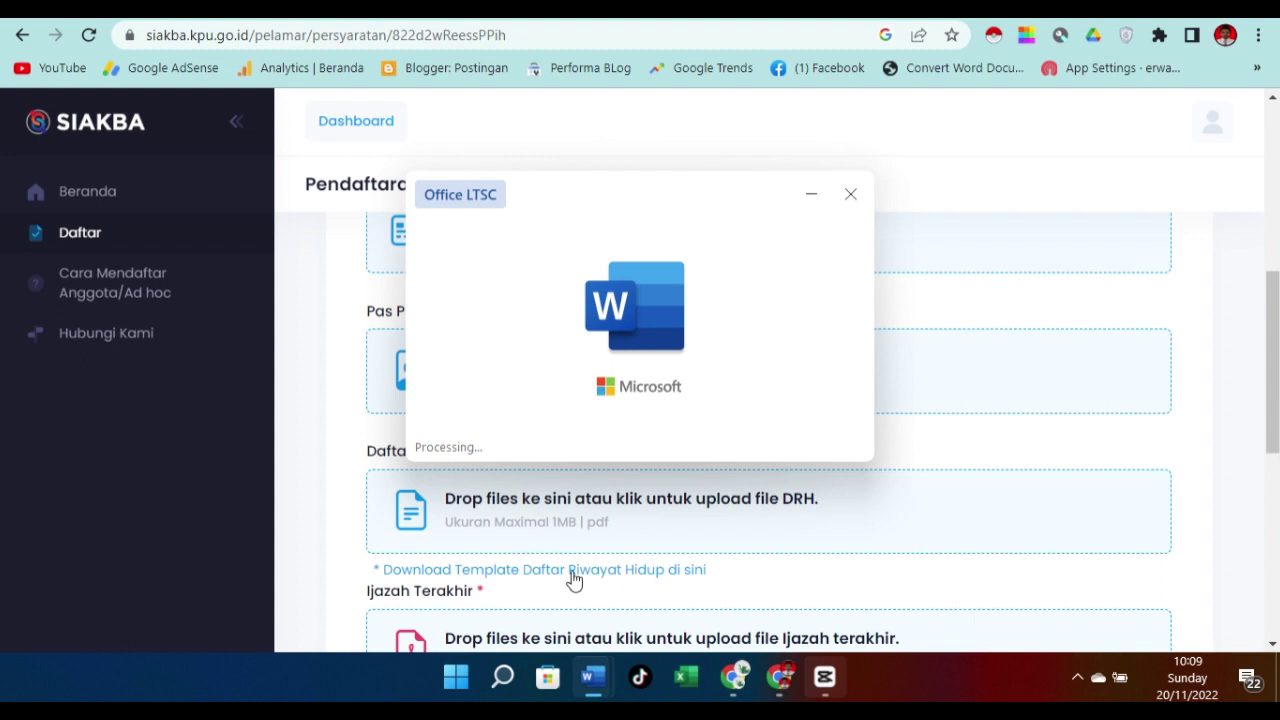
scroll(720, 355, "down", 1)
scroll(746, 347, "up", 1)
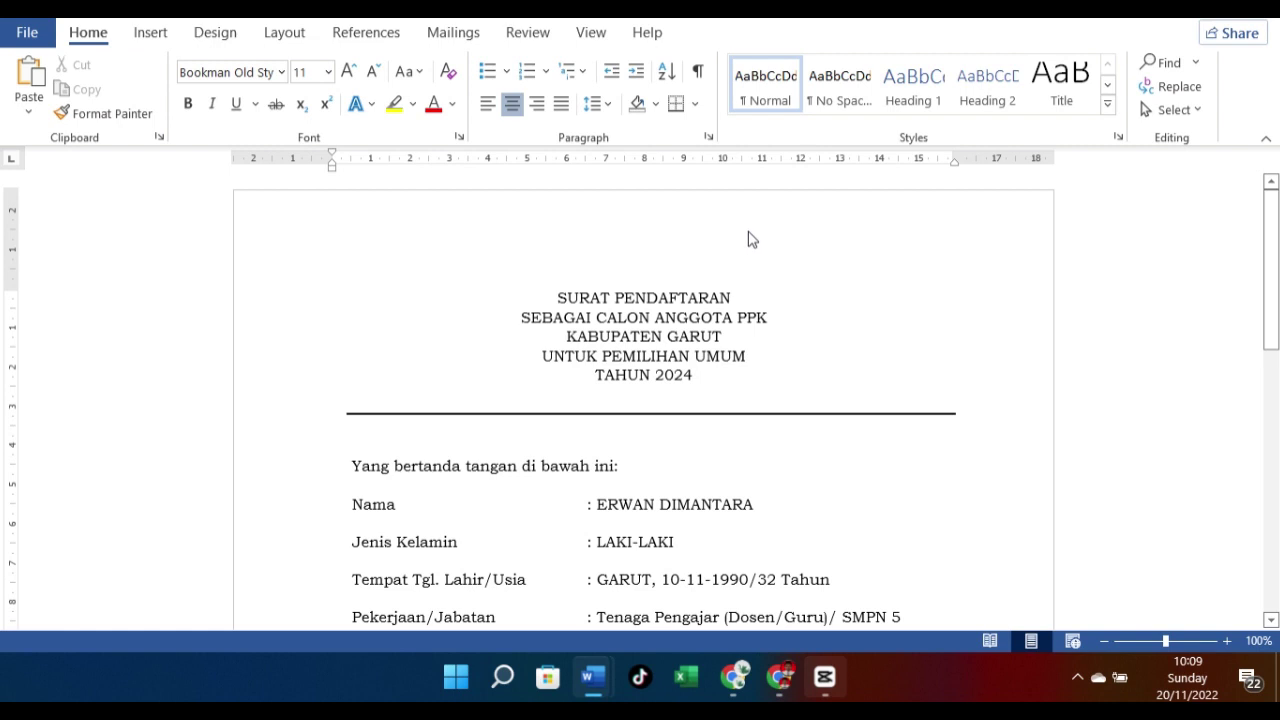
Step: Read through the registration letter in Word from its heading to the signature block
scroll(810, 323, "down", 10)
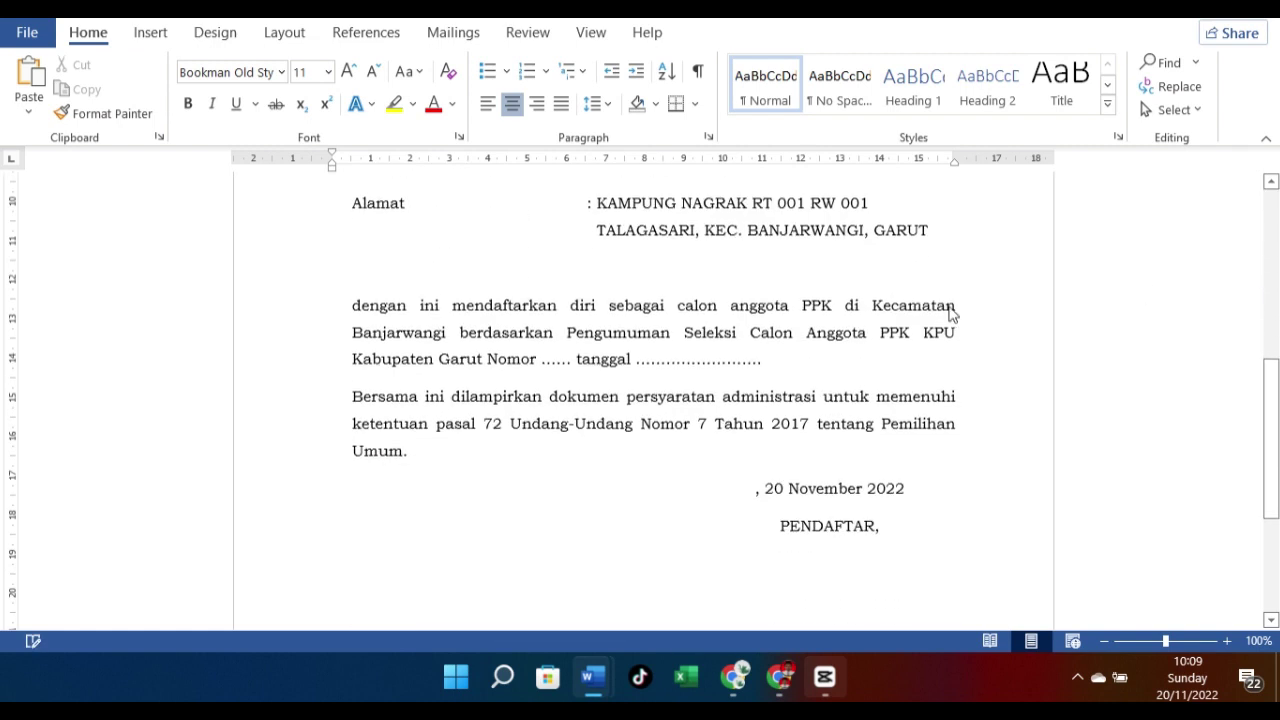
scroll(840, 569, "down", 5)
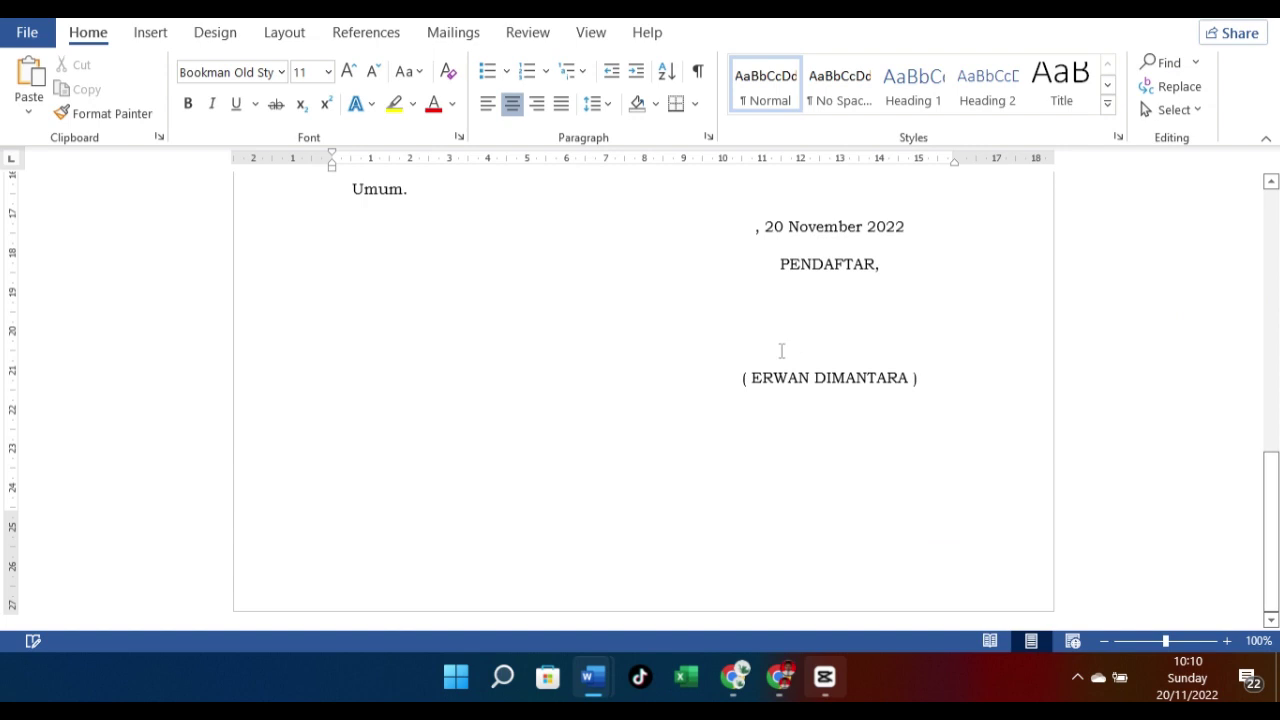
scroll(781, 350, "up", 6)
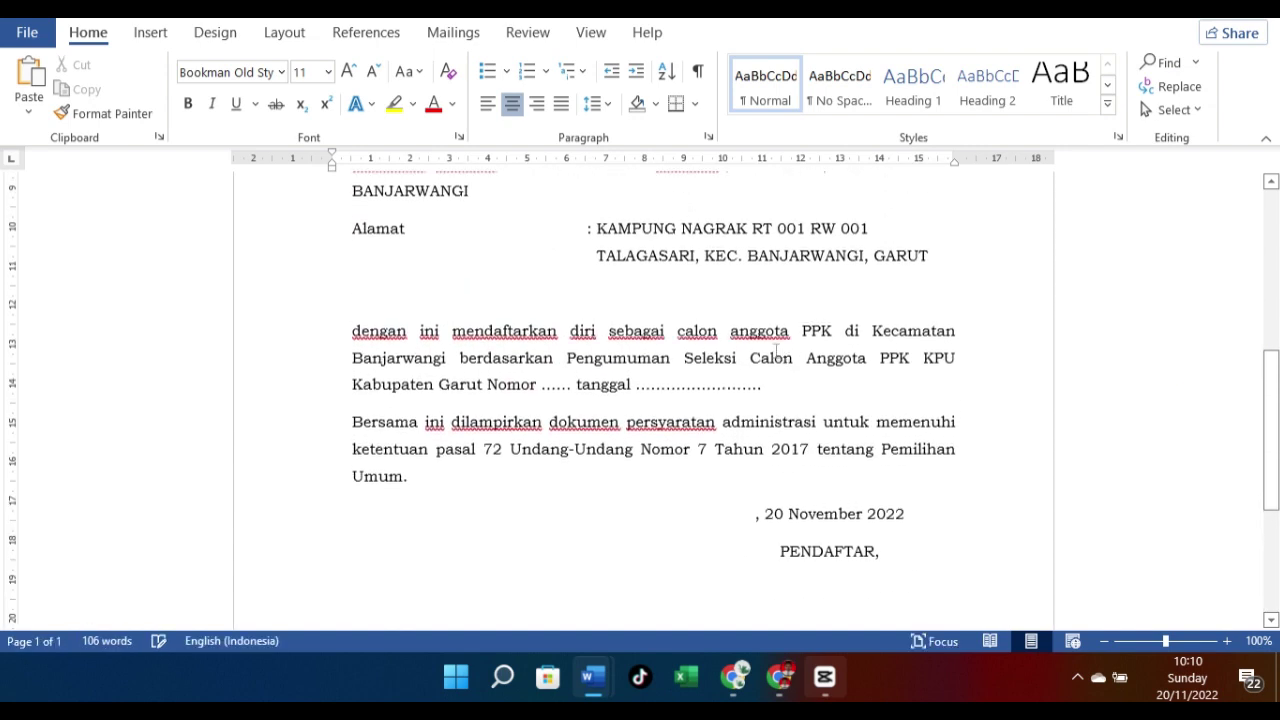
scroll(776, 350, "up", 10)
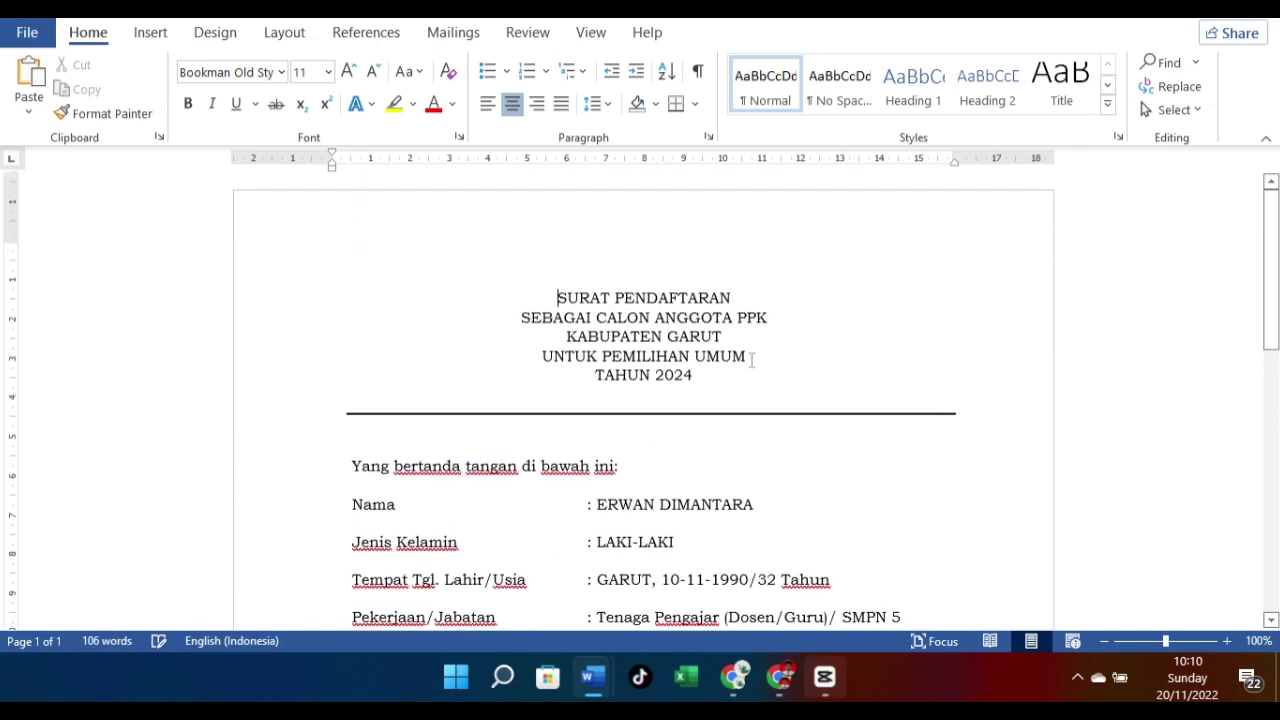
scroll(751, 360, "down", 8)
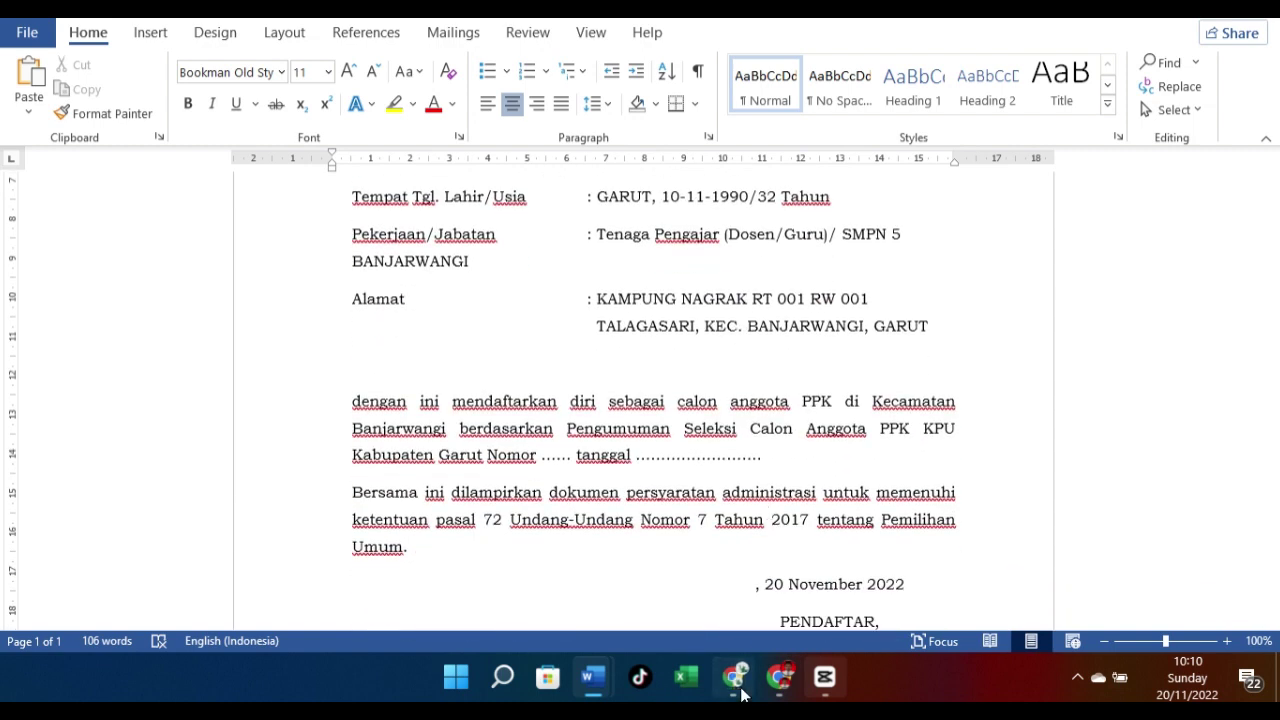
Step: Switch back to the SIAKBA form in Chrome and review the Surat Pendaftaran upload section and its template link
left_click(738, 685)
left_click(780, 677)
scroll(555, 313, "up", 1)
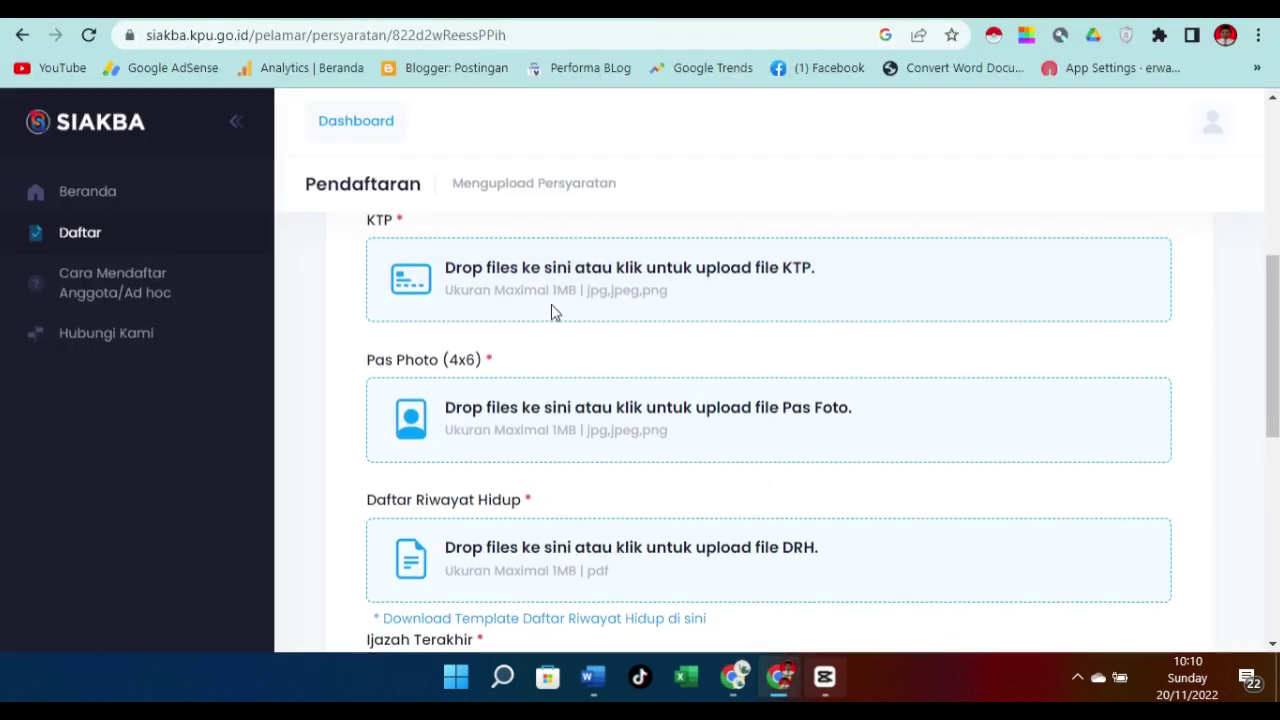
scroll(555, 313, "up", 4)
scroll(565, 387, "down", 1)
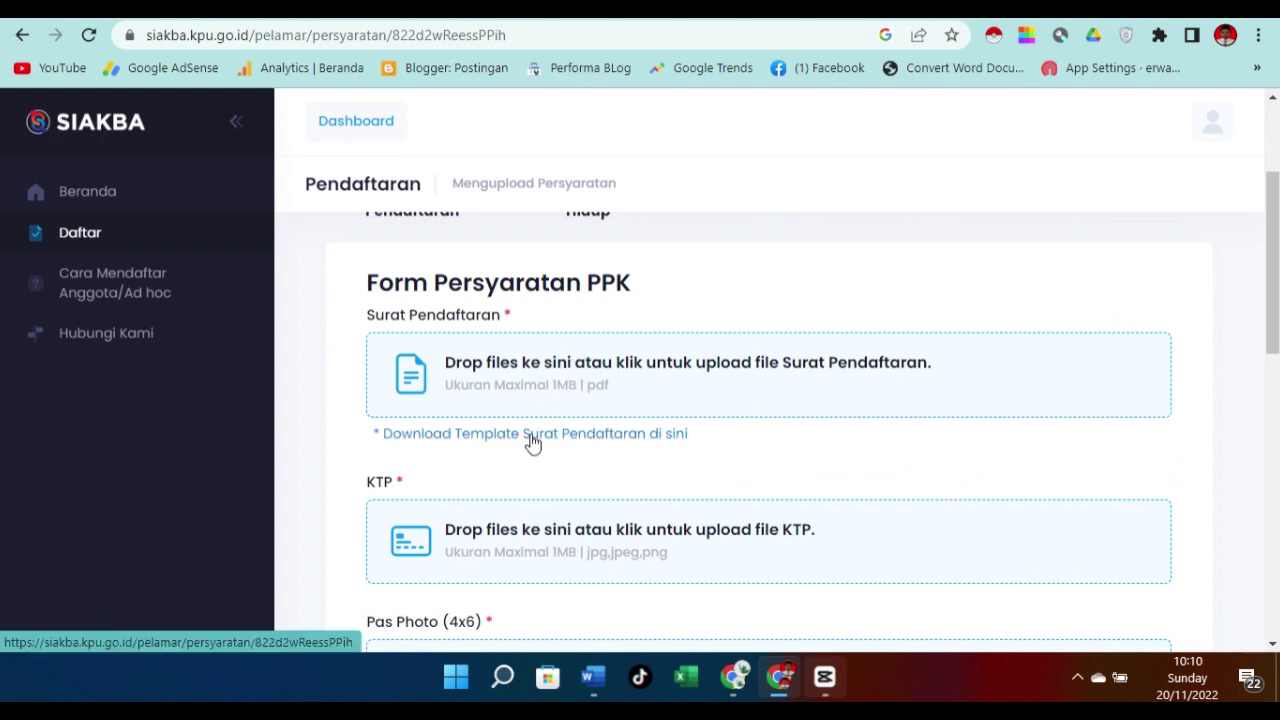
scroll(562, 462, "down", 1)
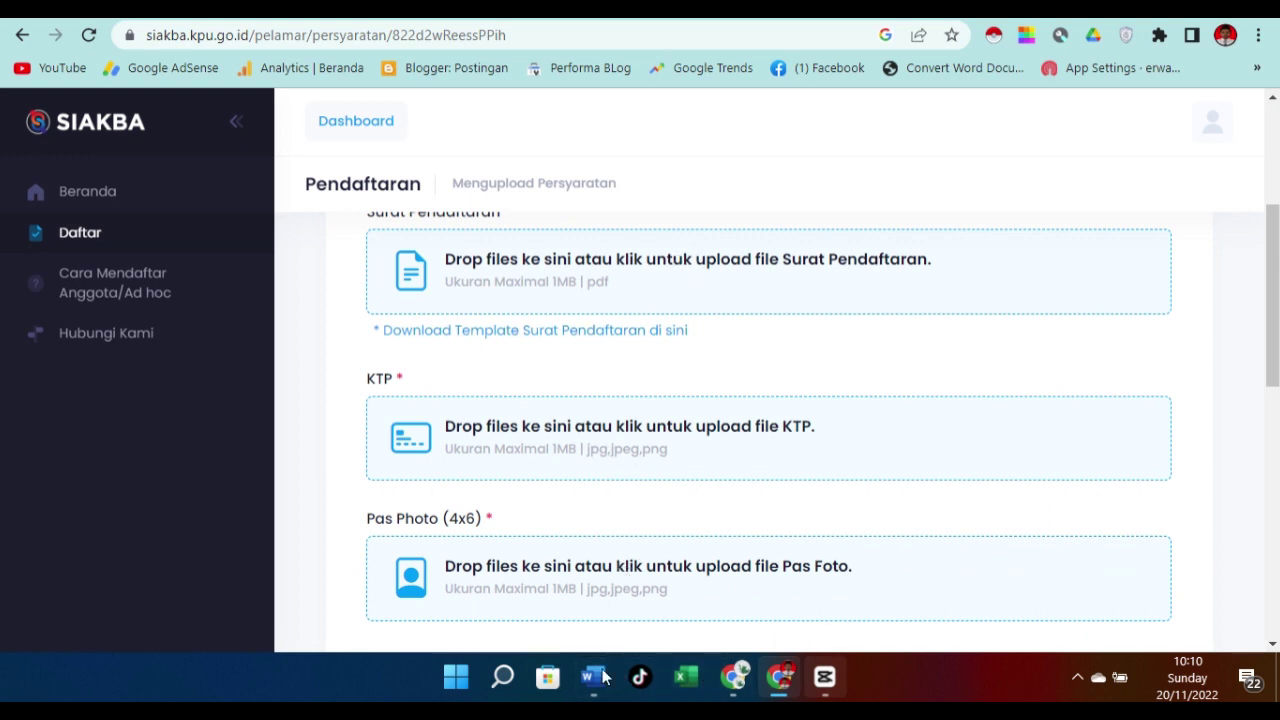
Step: Switch to the Word letter and check the applicant details, the blank announcement number and date, and the signature block
mouse_move(594, 677)
left_click(703, 584)
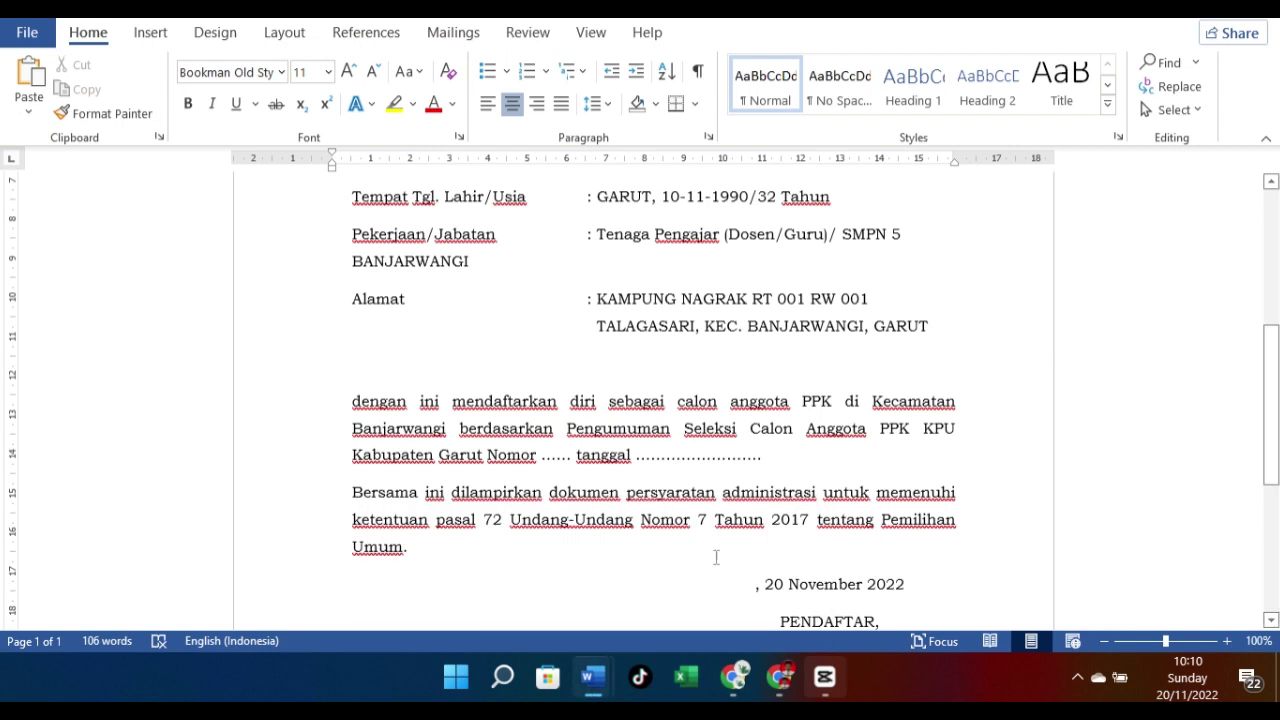
scroll(775, 428, "down", 3)
scroll(788, 438, "down", 2)
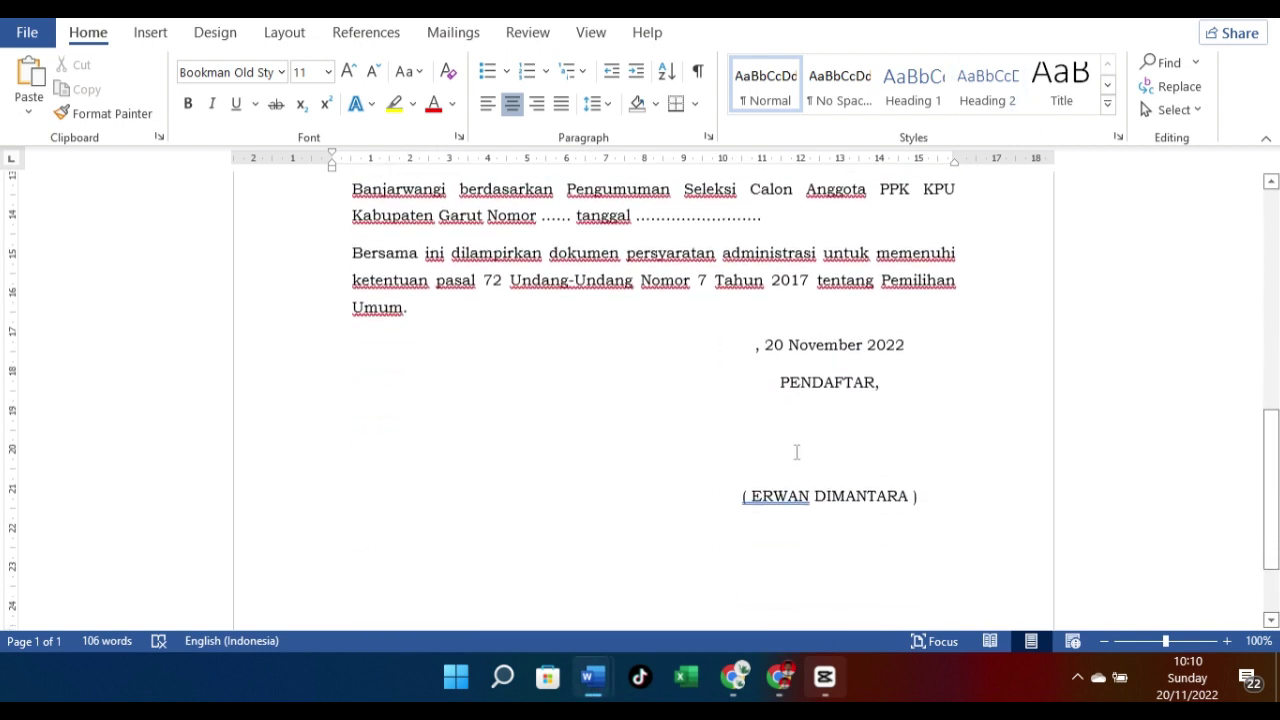
scroll(813, 439, "up", 9)
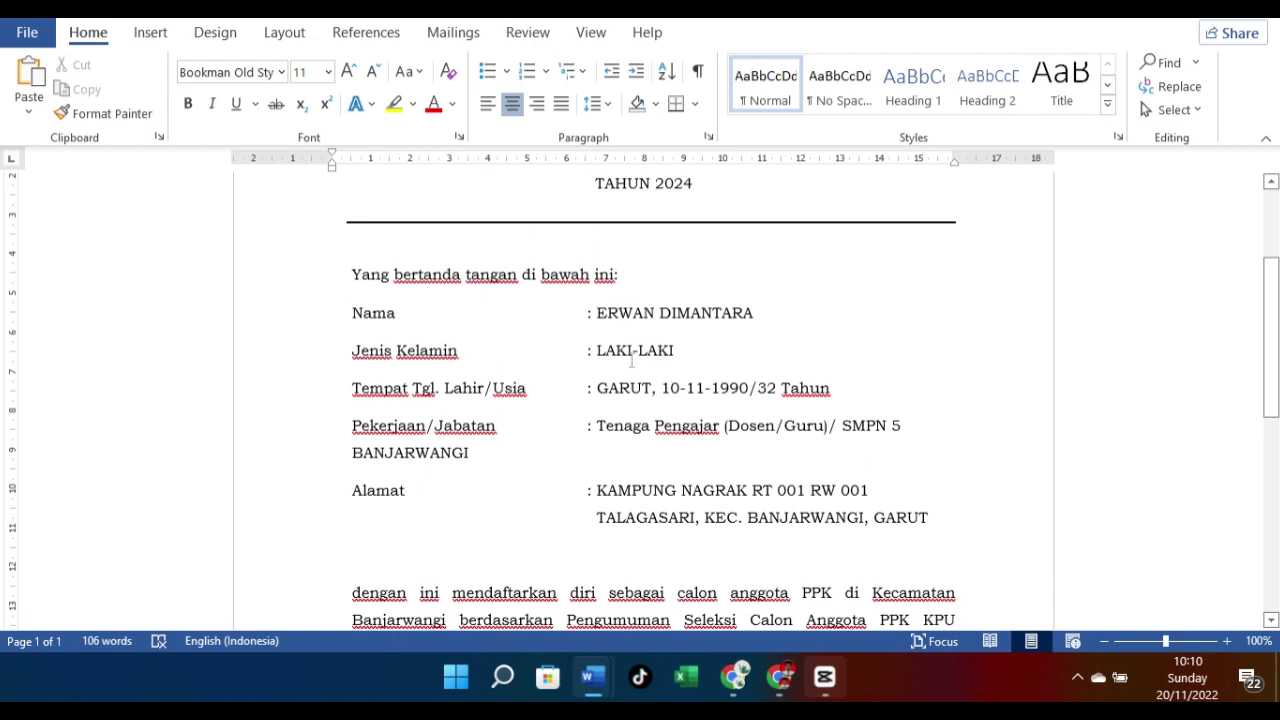
scroll(665, 435, "down", 6)
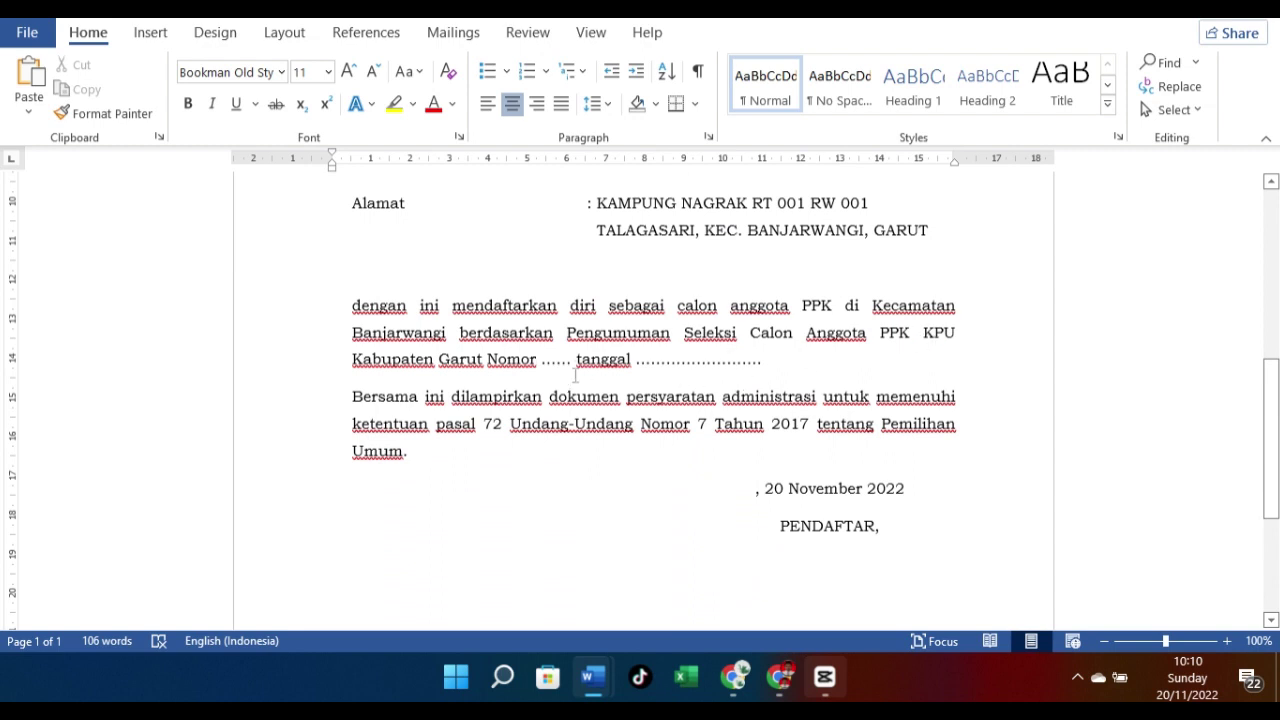
scroll(567, 380, "up", 7)
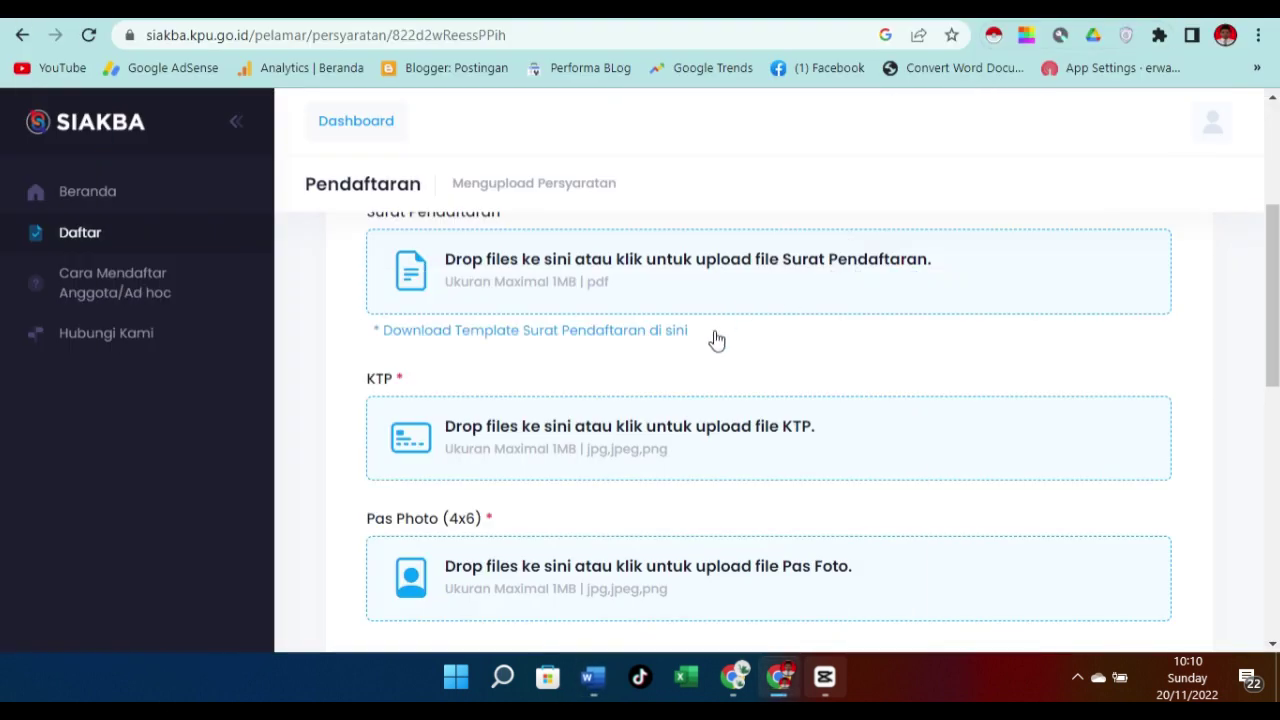
scroll(560, 440, "down", 1)
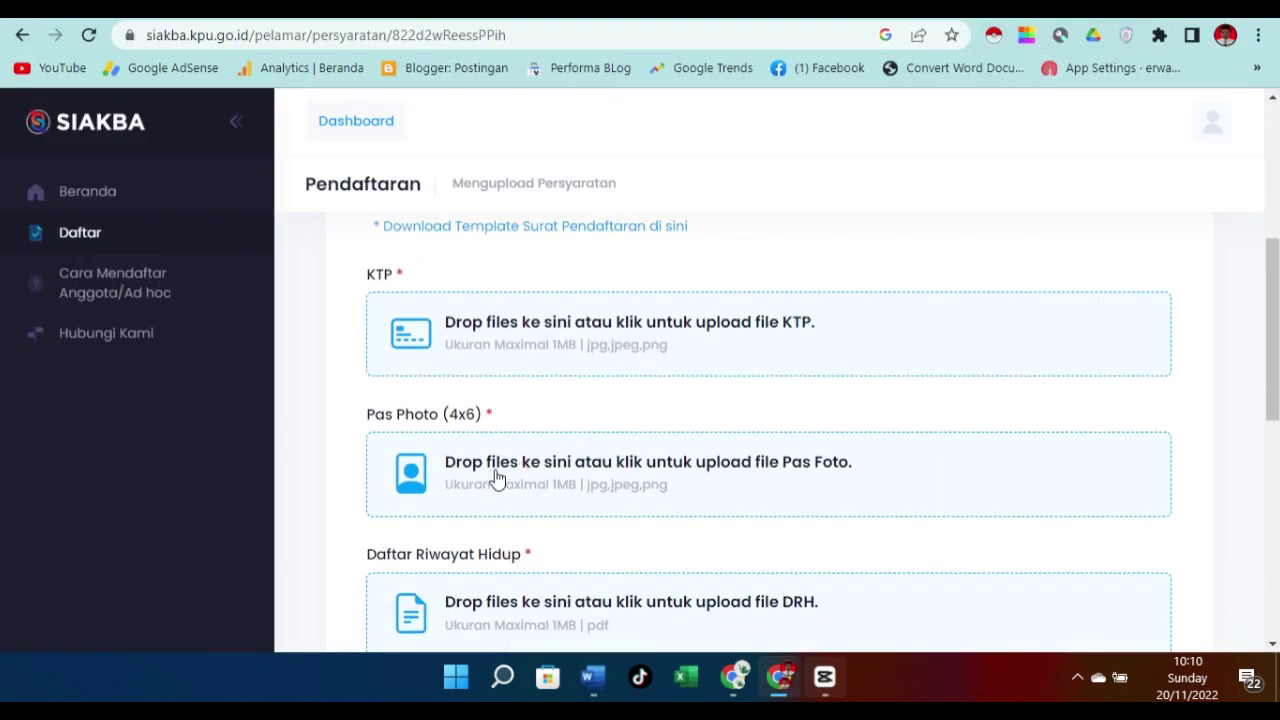
Step: Download the Daftar Riwayat Hidup template from the requirements form as a docx file and open it in Word
scroll(523, 478, "down", 1)
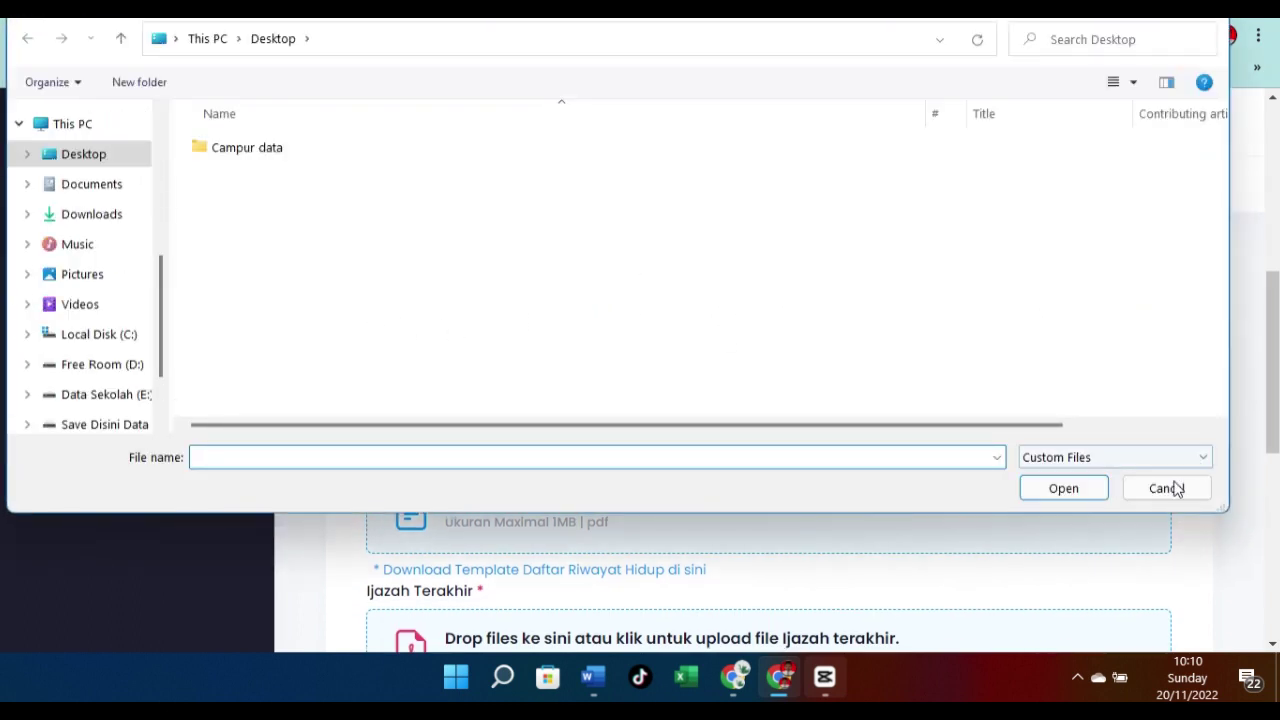
left_click(1162, 487)
scroll(640, 488, "down", 1)
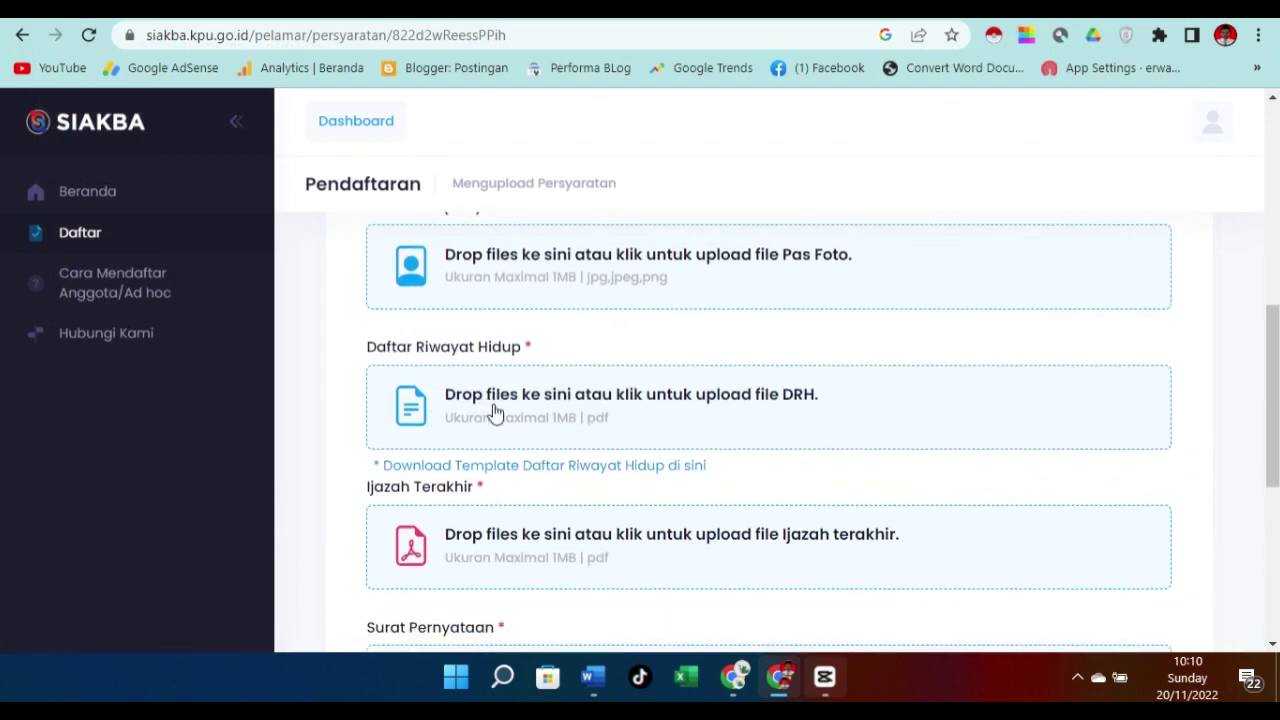
left_click(553, 467)
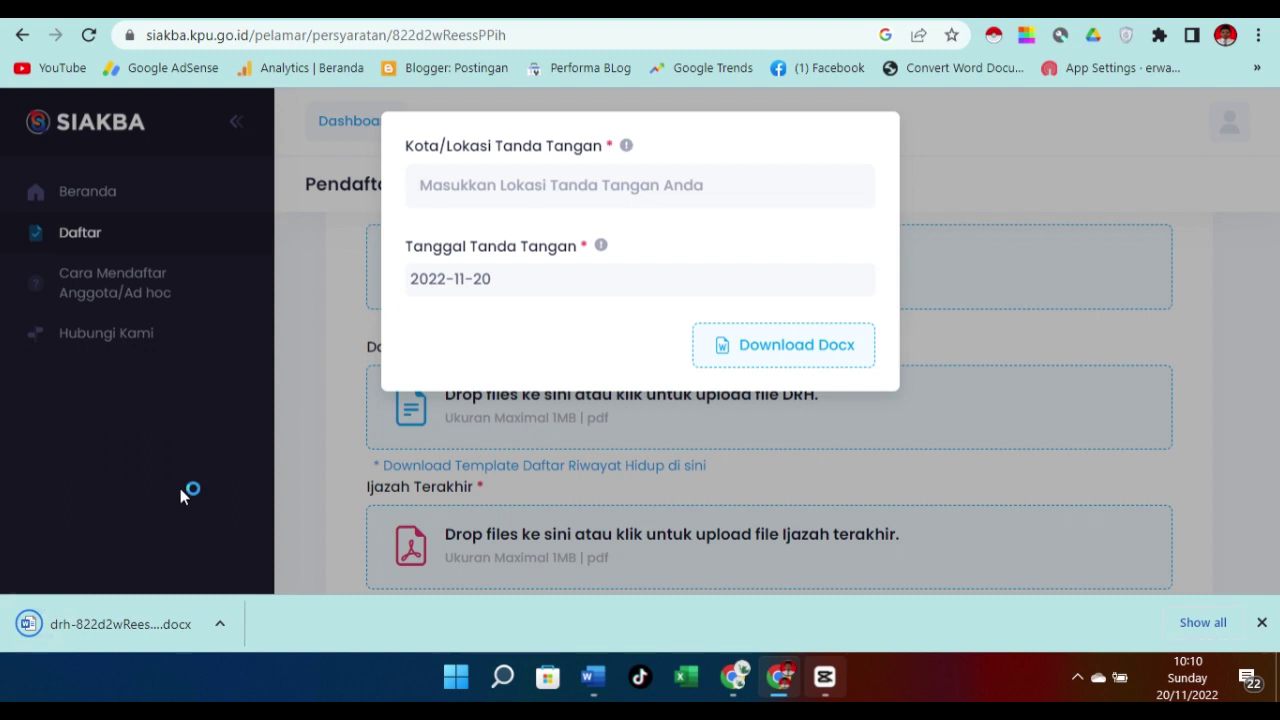
left_click(95, 623)
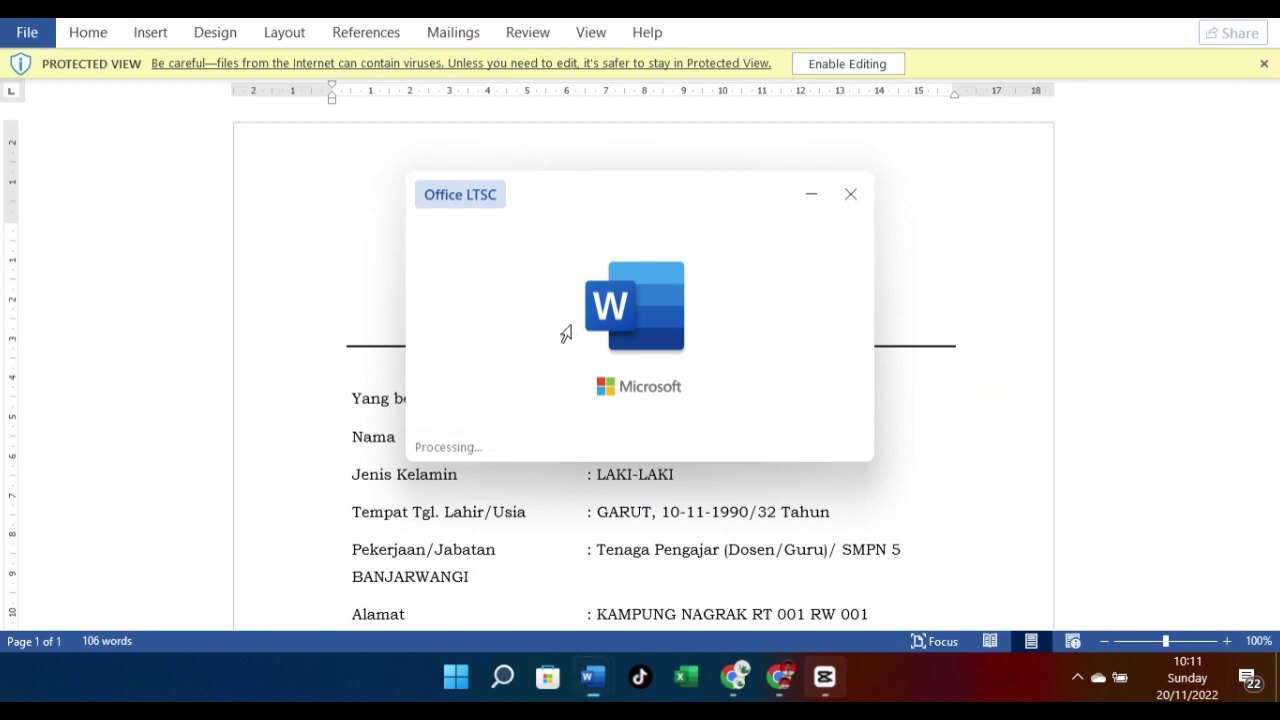
Step: Read through the Daftar Riwayat Hidup document, checking the personal details, education, work and organisation entries, the Lain-lain section and the signature block
scroll(793, 247, "down", 6)
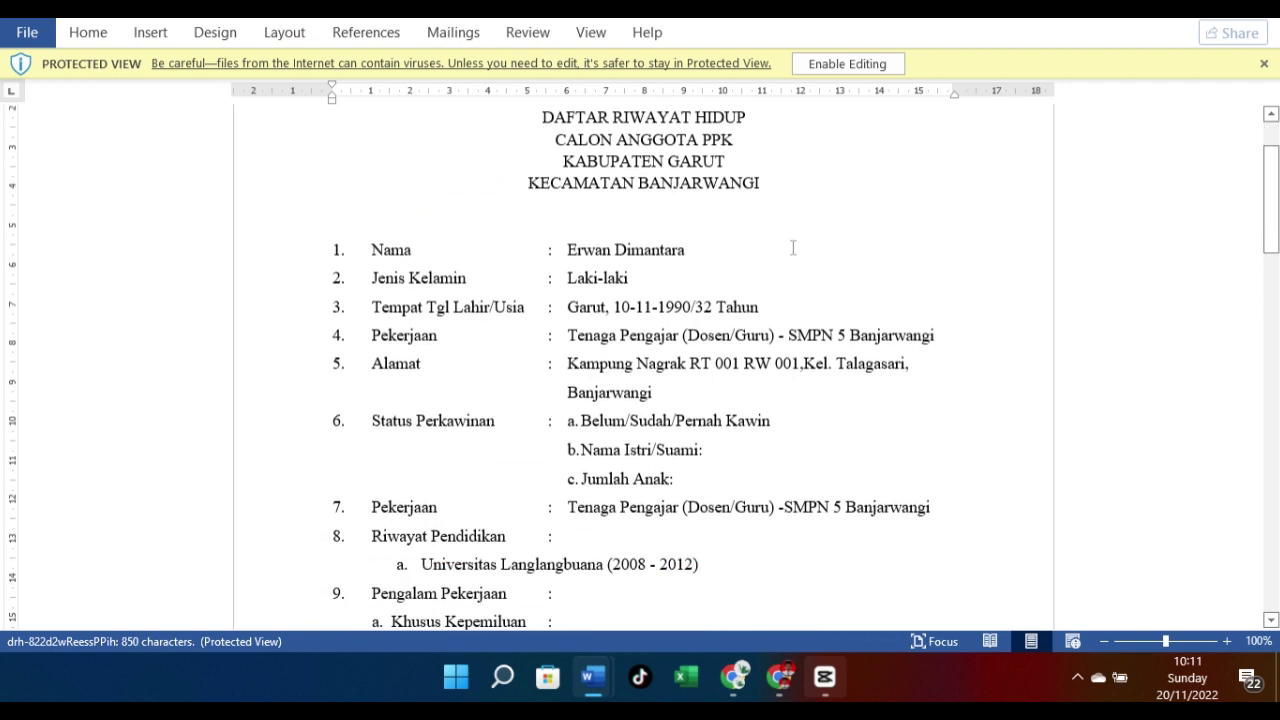
scroll(870, 325, "down", 7)
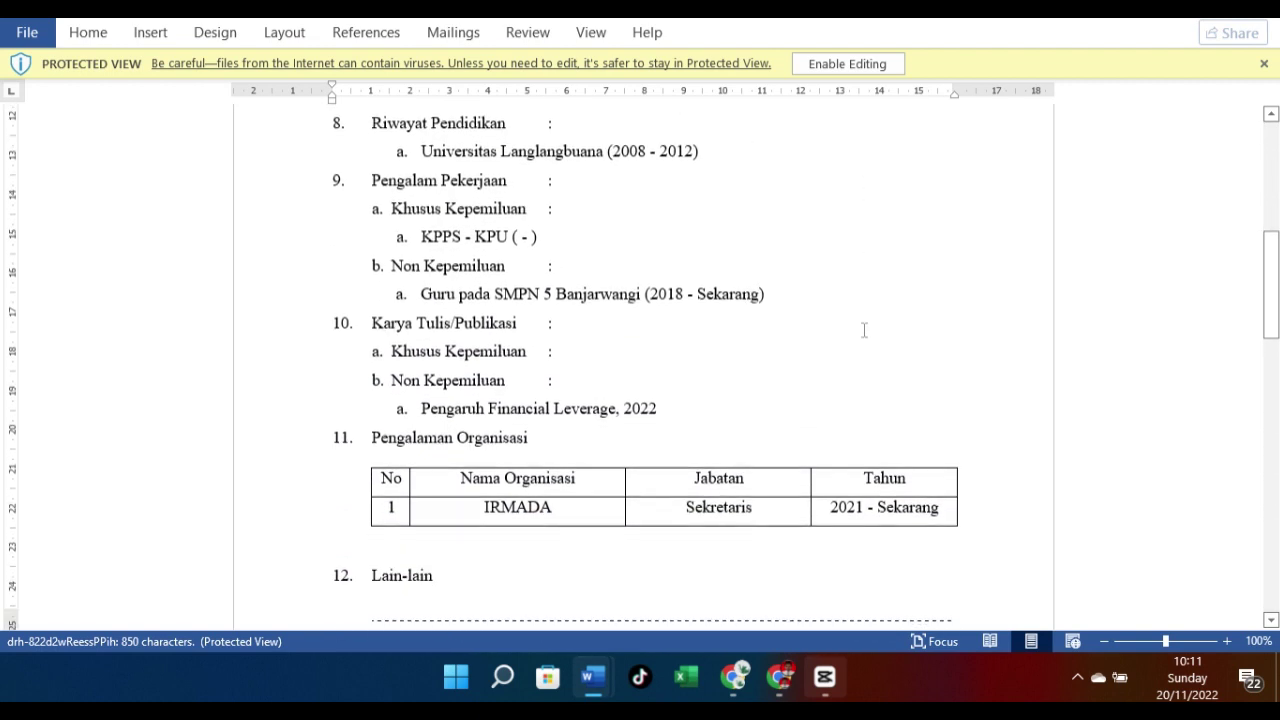
scroll(864, 328, "down", 10)
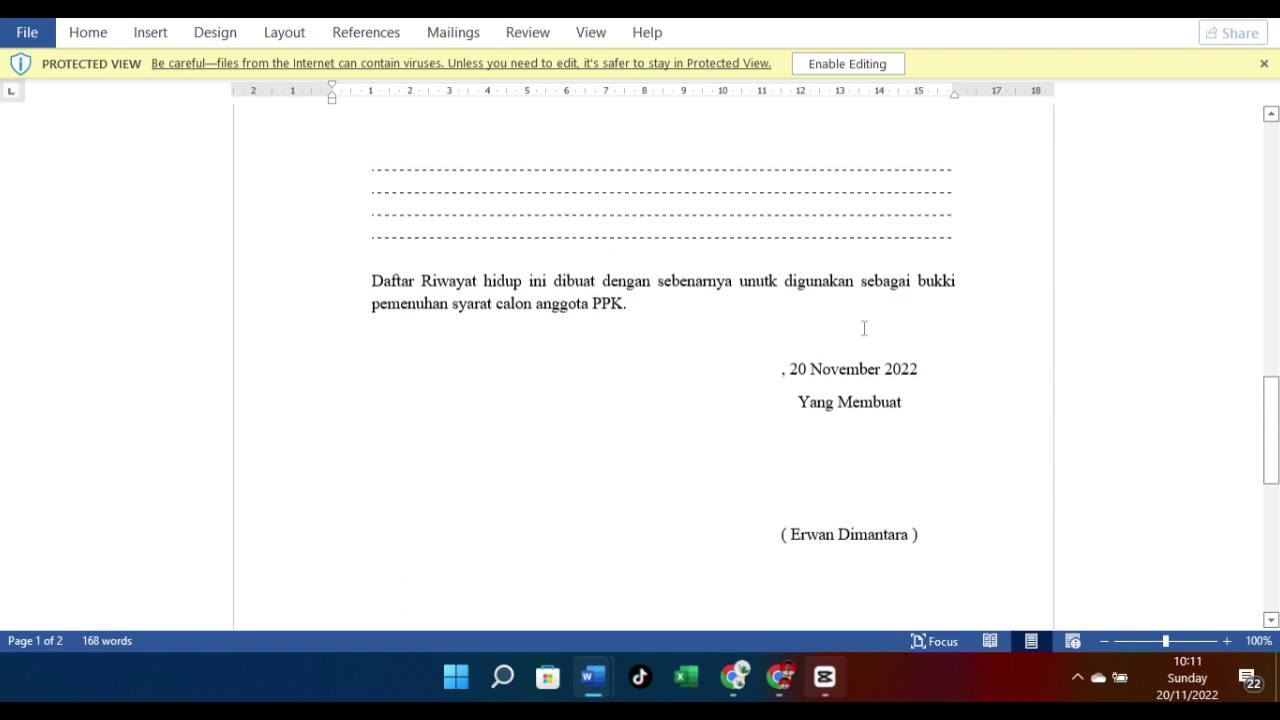
scroll(908, 331, "up", 3)
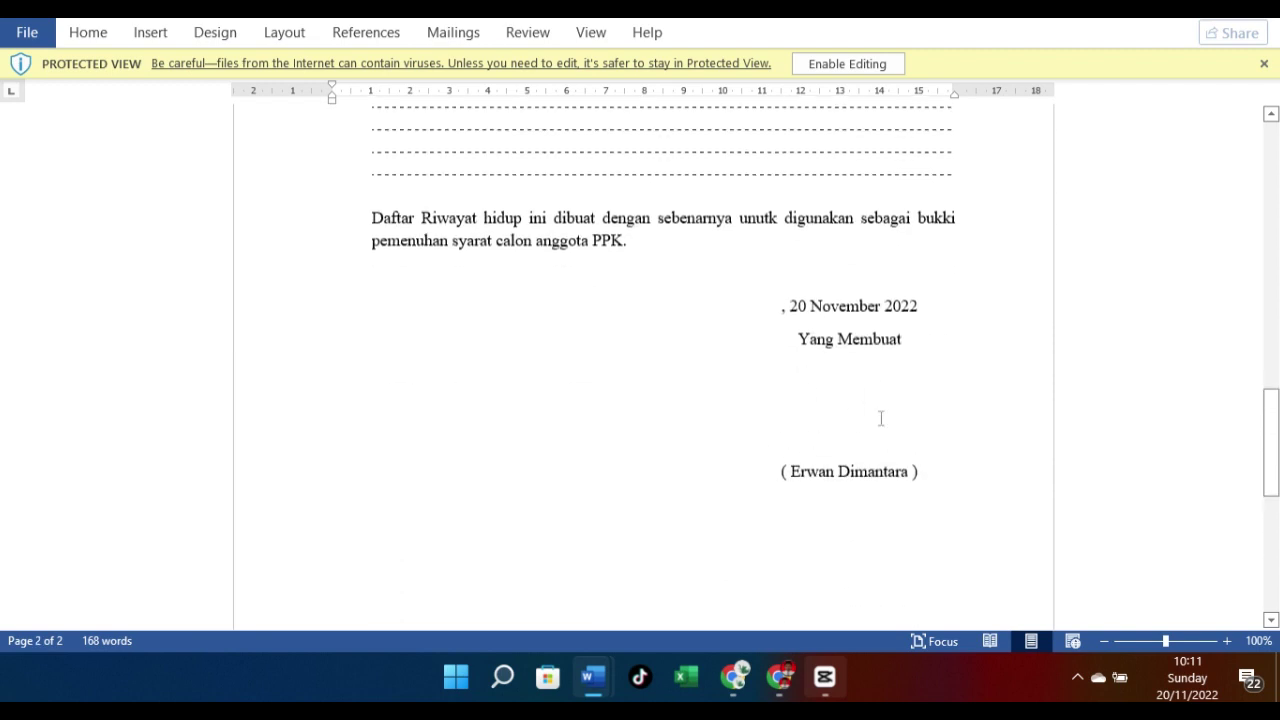
scroll(815, 392, "up", 13)
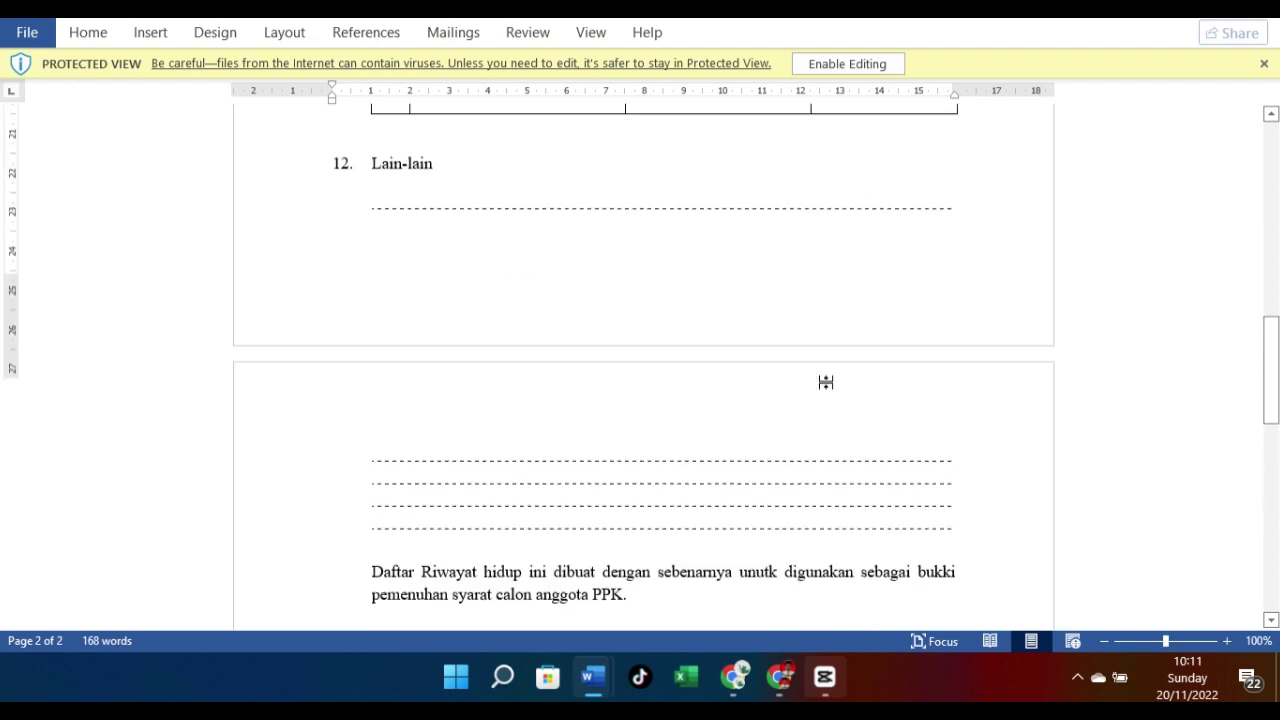
scroll(823, 379, "up", 5)
scroll(620, 461, "down", 3)
scroll(606, 425, "down", 1)
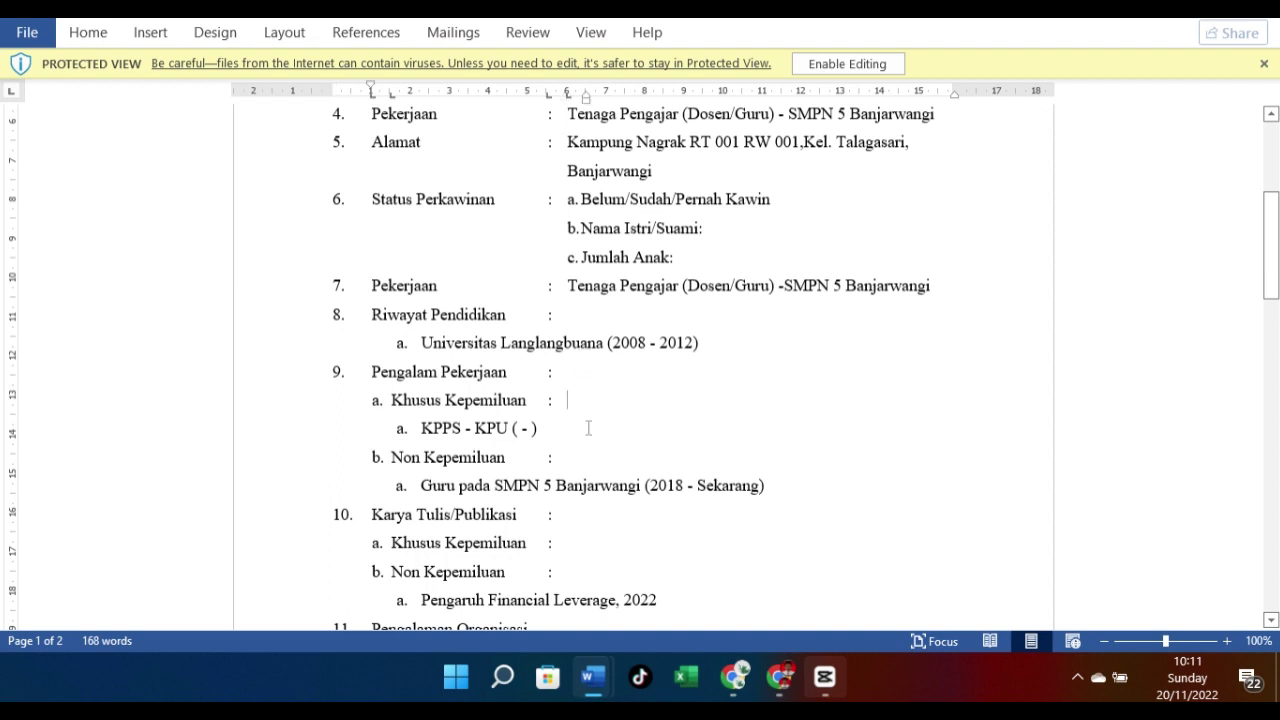
scroll(588, 428, "down", 6)
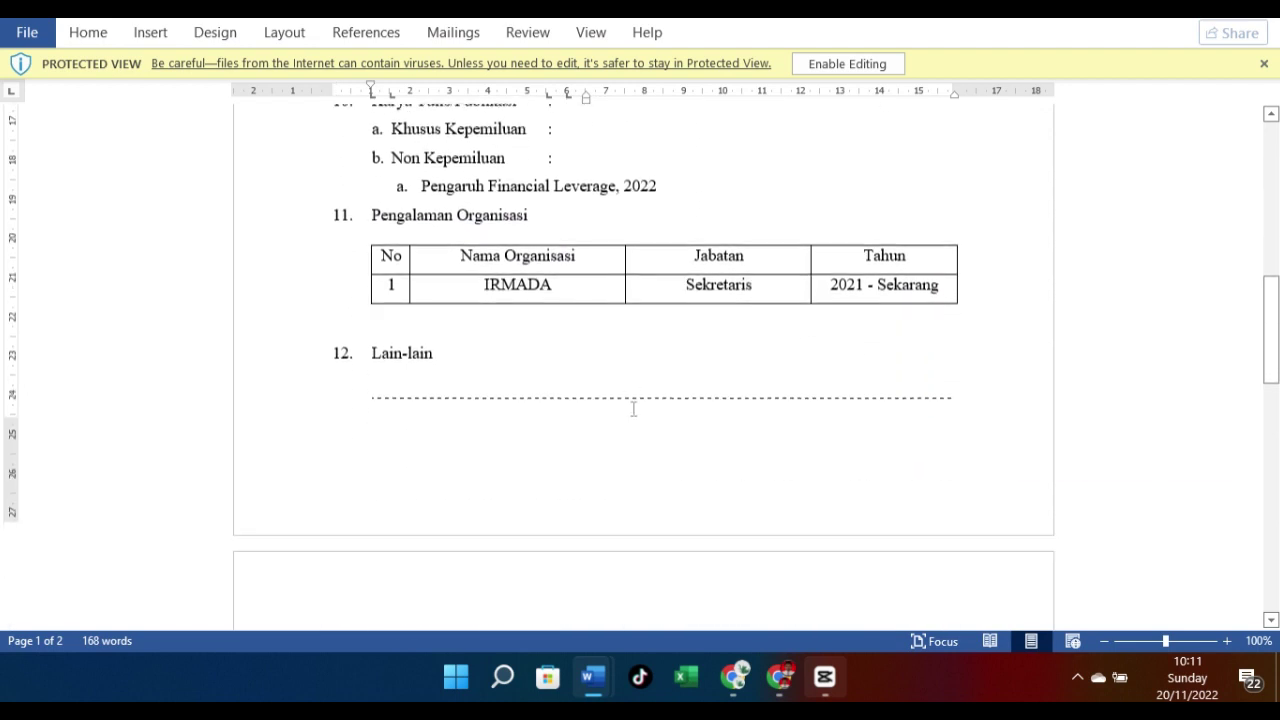
scroll(633, 409, "down", 6)
scroll(607, 458, "down", 5)
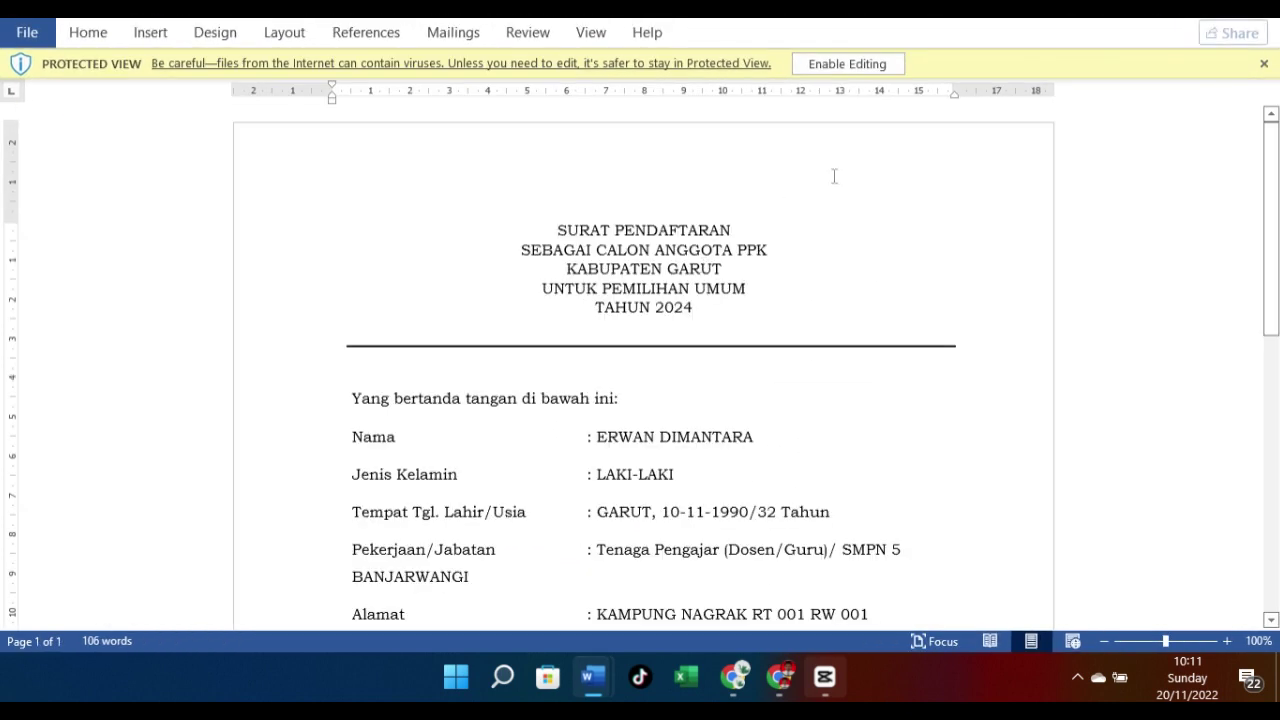
Step: Switch back to the SIAKBA form in Chrome and download the Surat Pernyataan template as a docx file
left_click(784, 679)
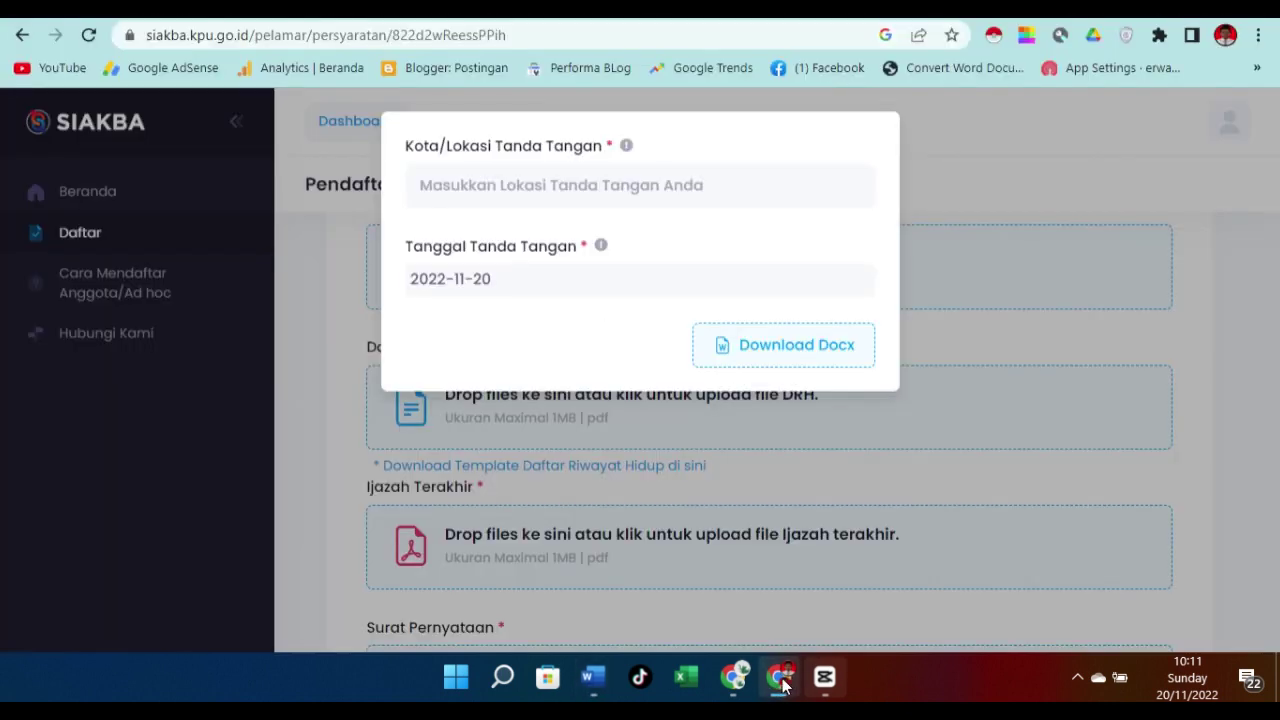
left_click(733, 432)
scroll(600, 457, "down", 1)
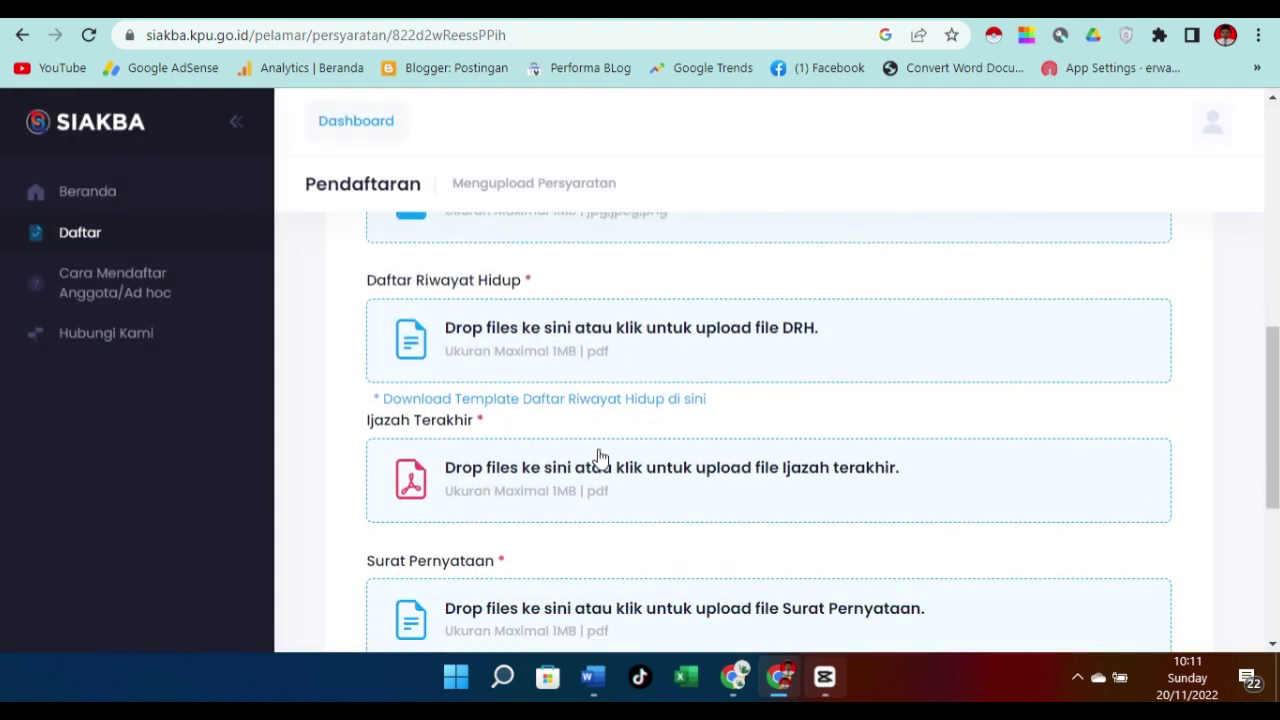
scroll(571, 451, "down", 2)
scroll(660, 374, "up", 2)
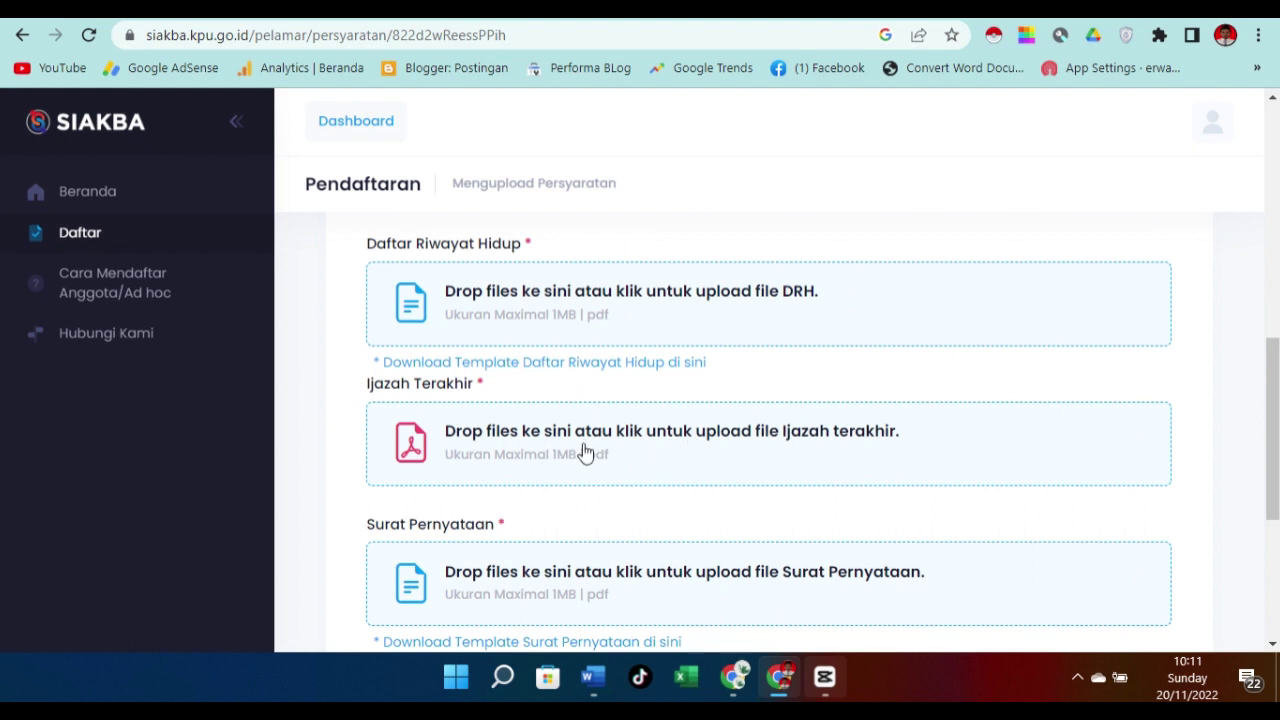
scroll(583, 451, "down", 2)
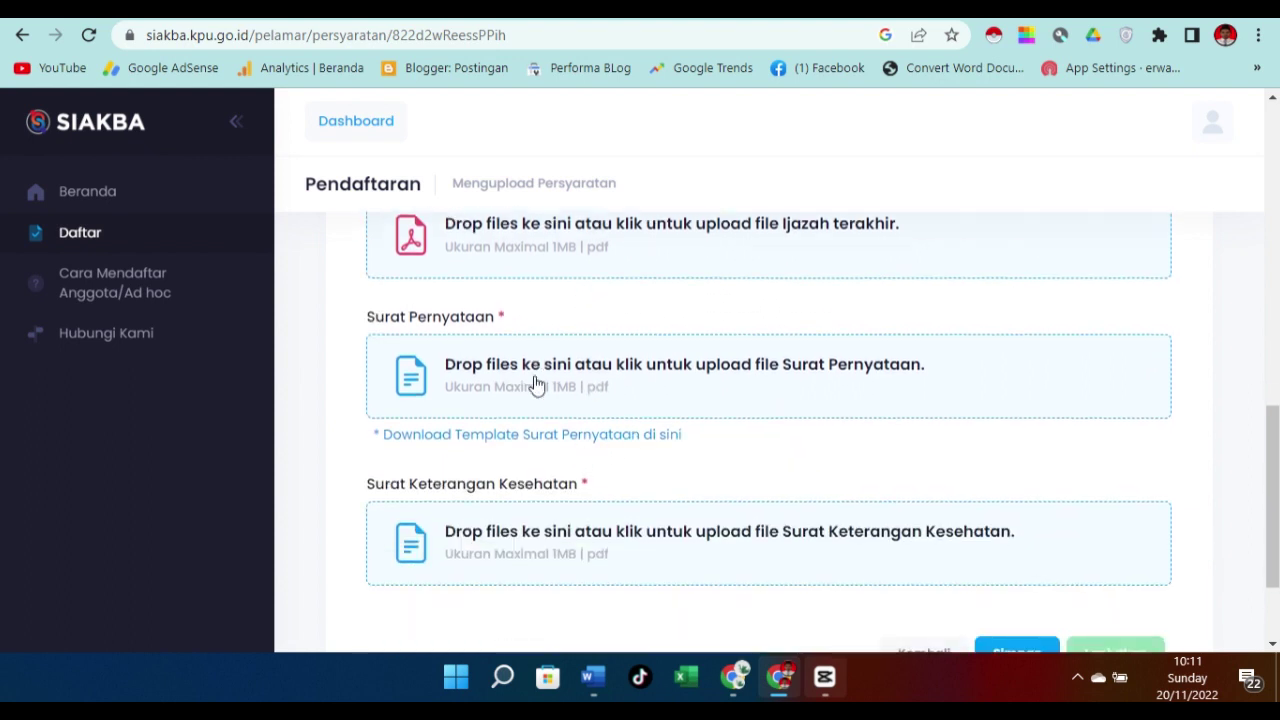
scroll(609, 508, "down", 1)
scroll(609, 507, "up", 1)
left_click(522, 437)
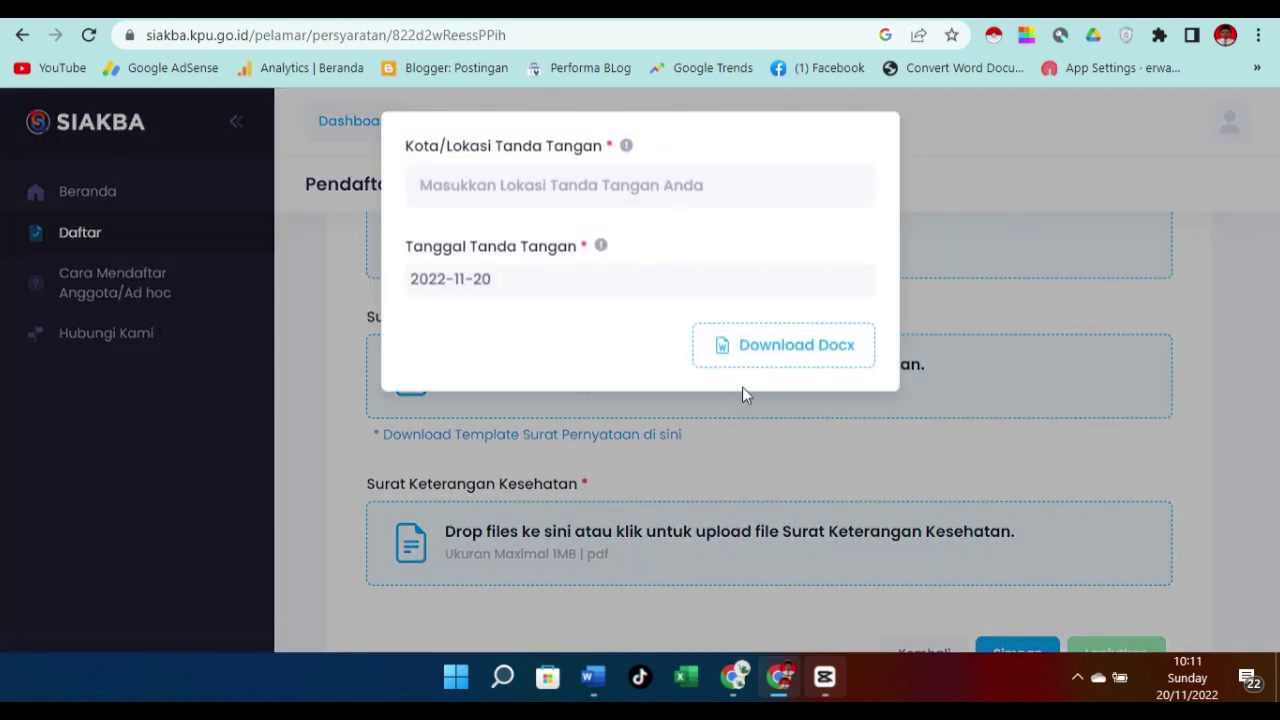
left_click(755, 348)
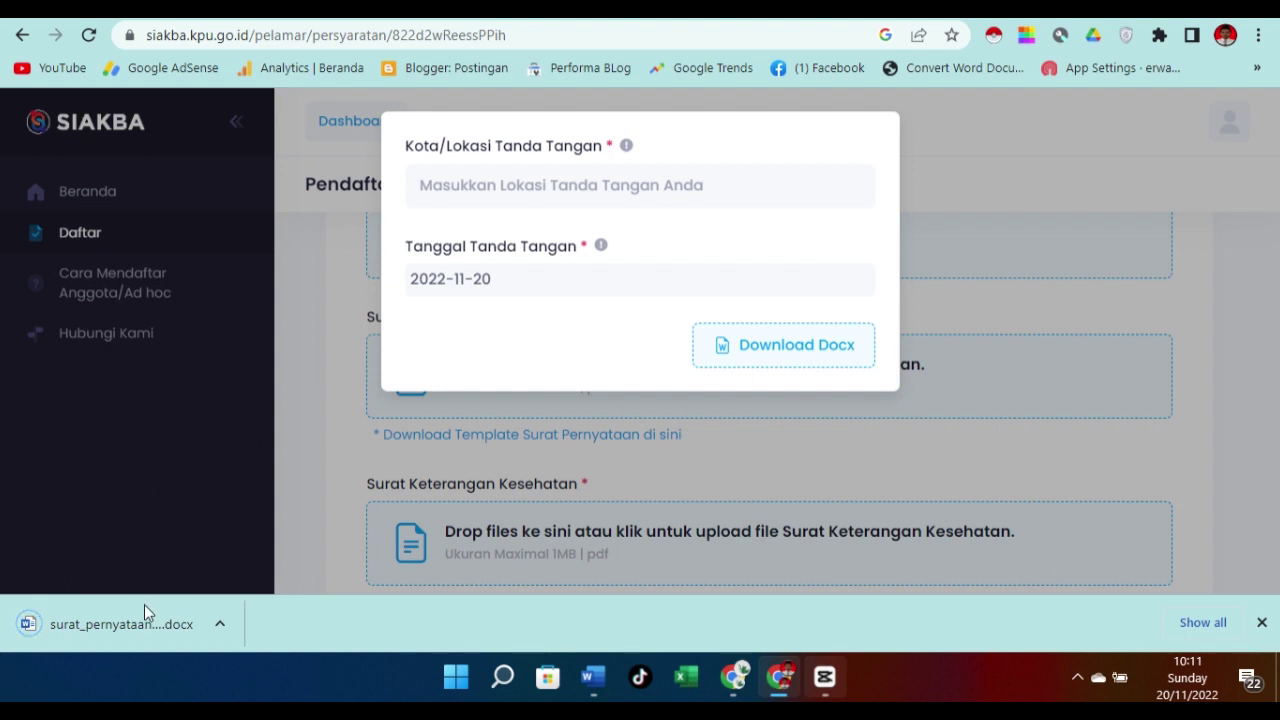
left_click(407, 486)
Step: Review the form's upload sections from Surat Pendaftaran down to Surat Keterangan Kesehatan
scroll(420, 486, "up", 3)
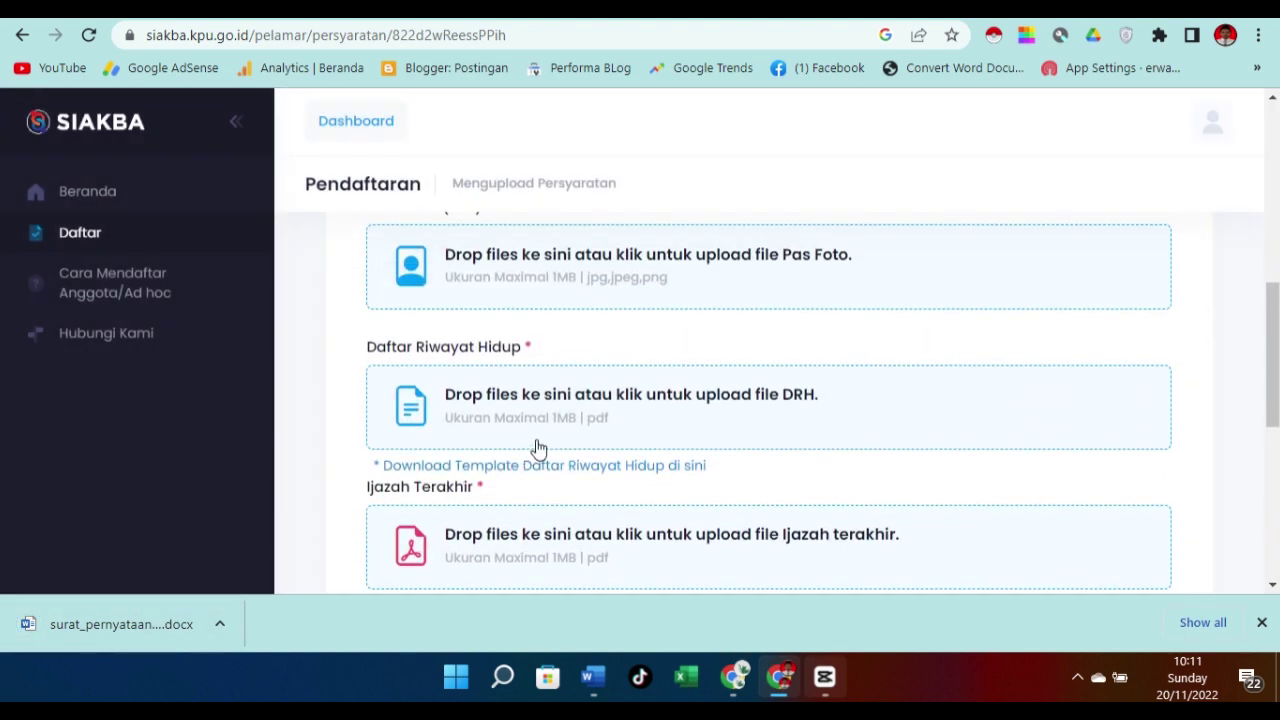
scroll(550, 440, "up", 3)
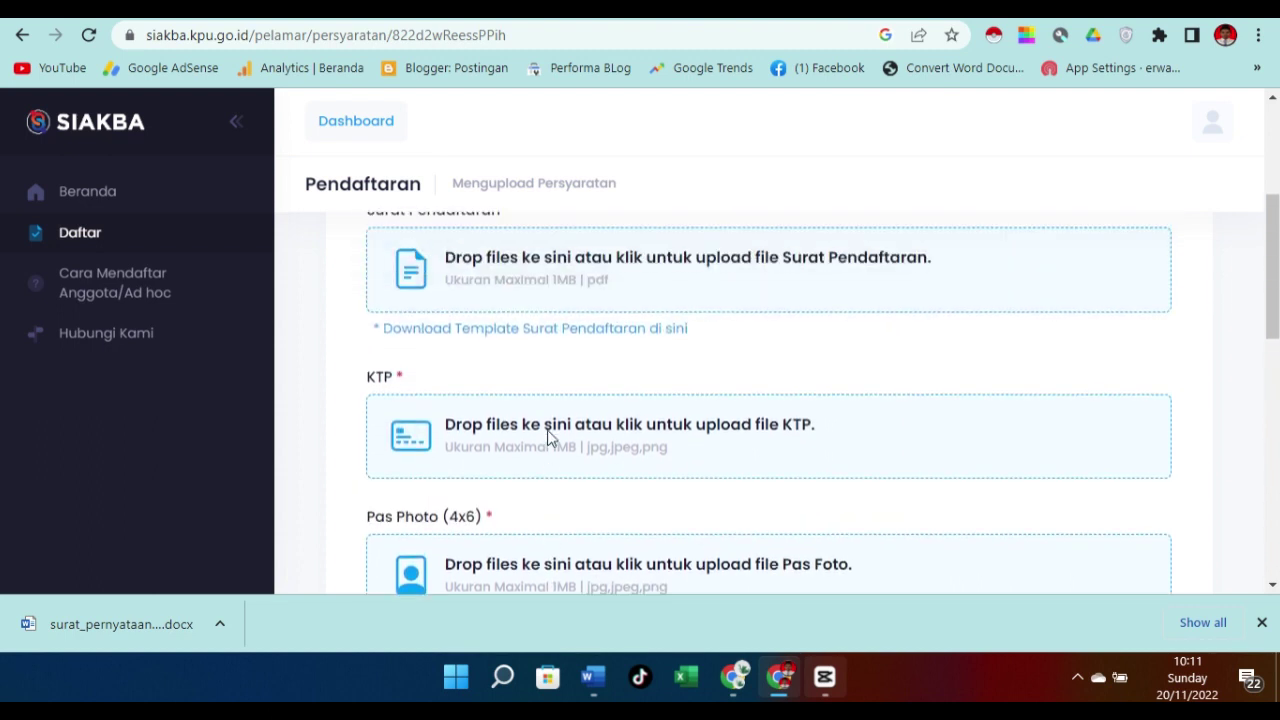
scroll(540, 440, "up", 1)
scroll(490, 435, "up", 1)
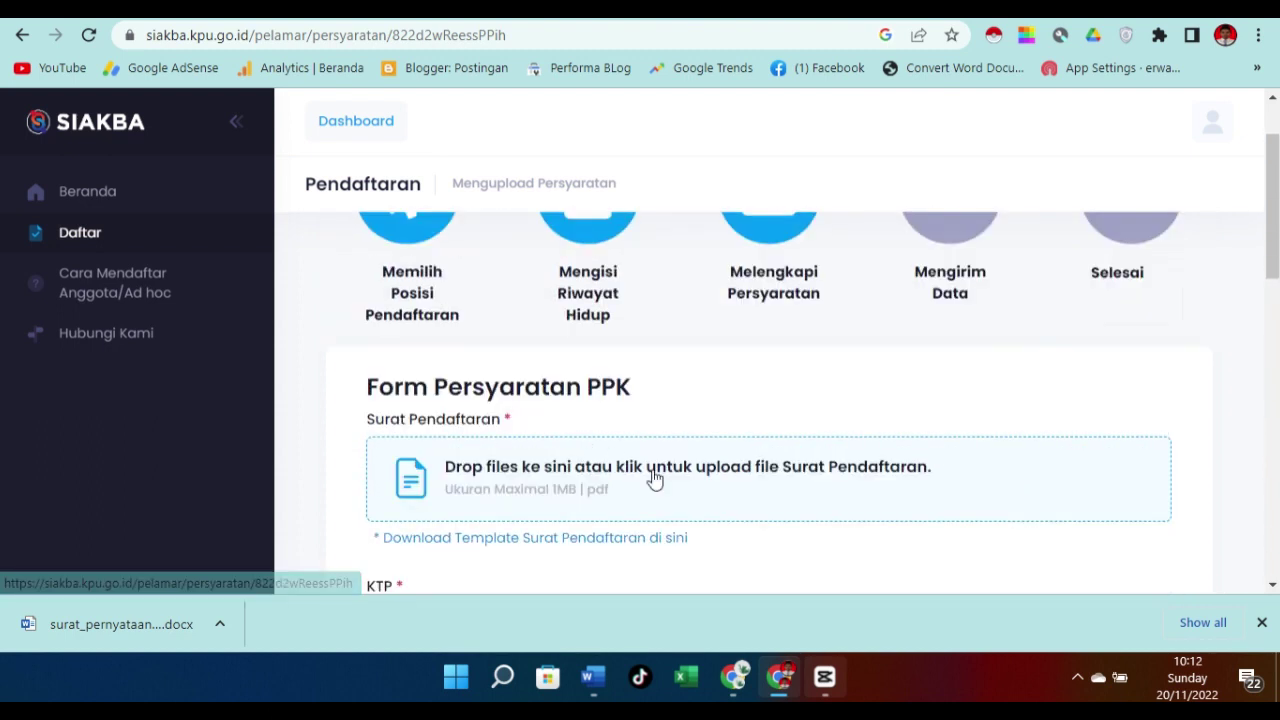
scroll(654, 460, "down", 6)
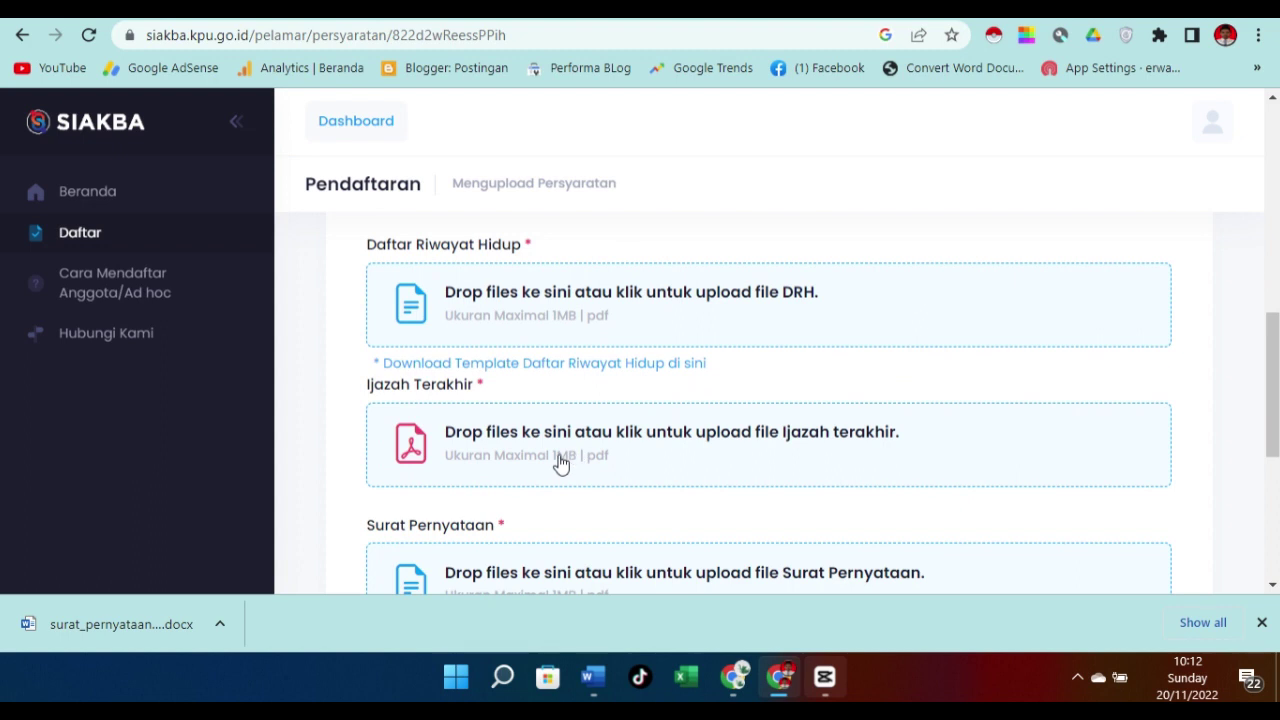
scroll(562, 462, "down", 1)
scroll(560, 432, "down", 2)
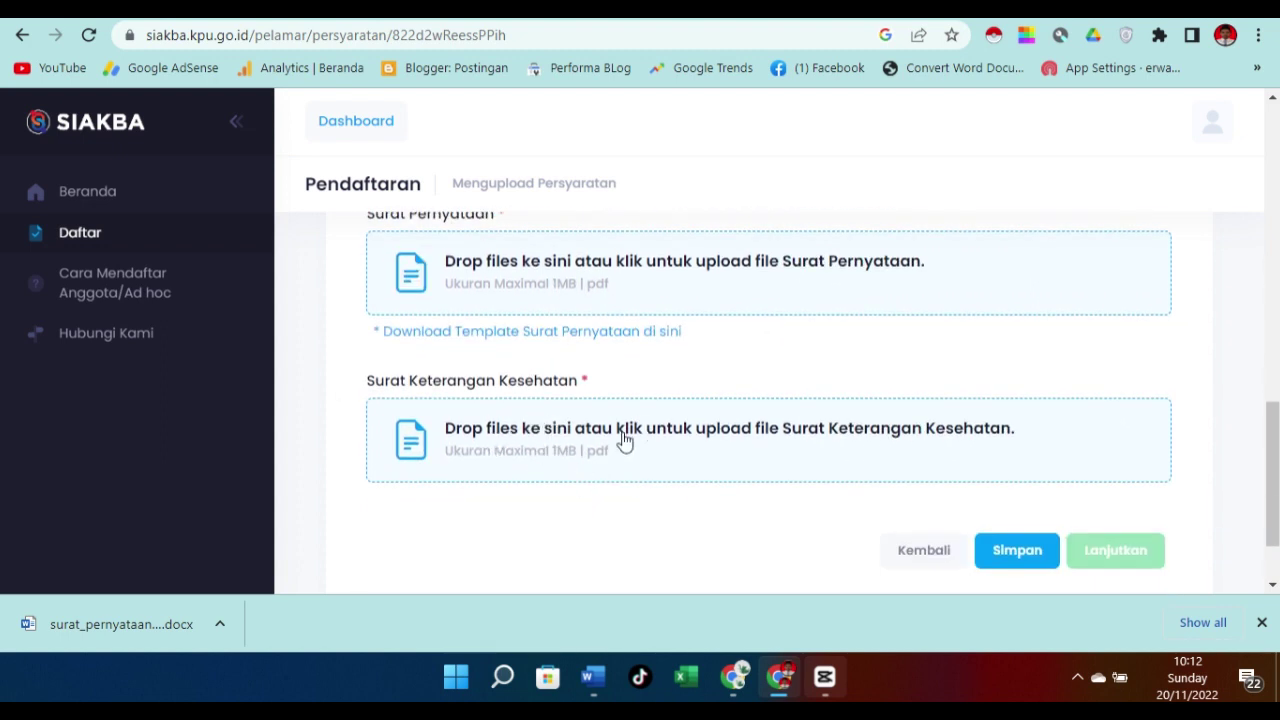
scroll(614, 442, "up", 2)
scroll(608, 442, "down", 3)
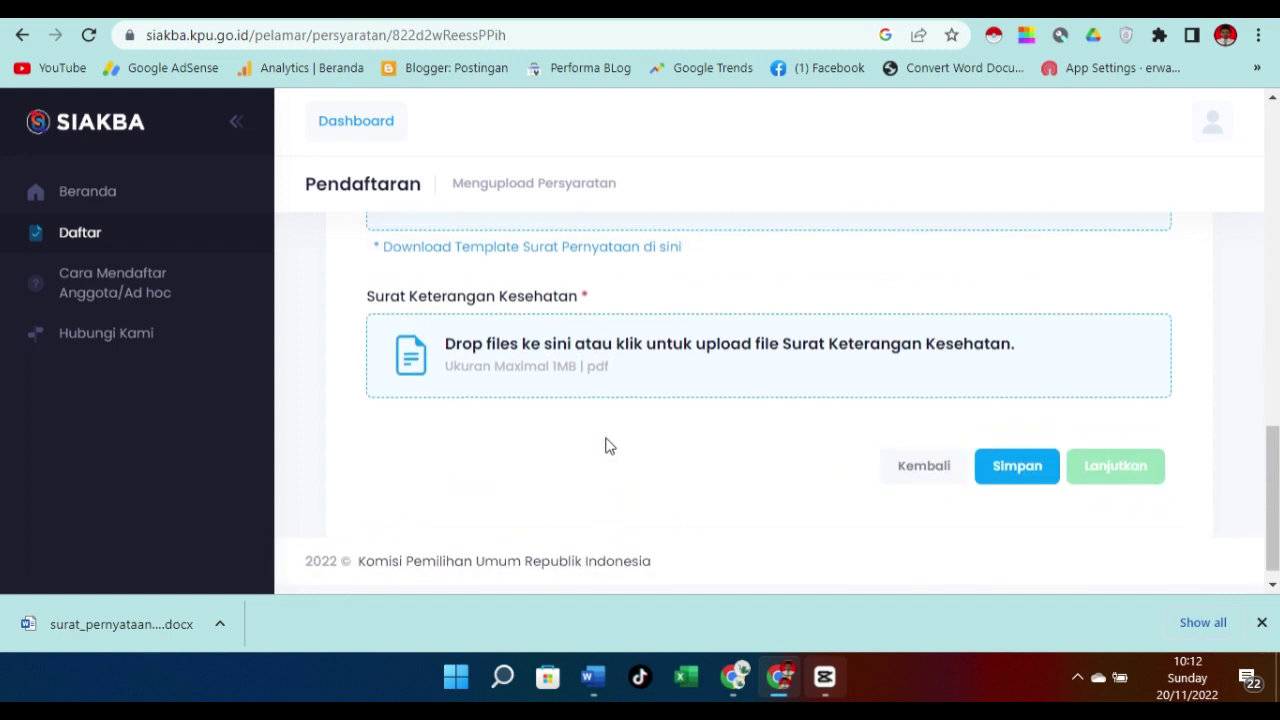
Step: Take a screenshot of the registration progress steps and the Surat Pendaftaran section of Form Persyaratan PPK
scroll(605, 445, "up", 8)
scroll(603, 445, "up", 3)
scroll(963, 514, "down", 7)
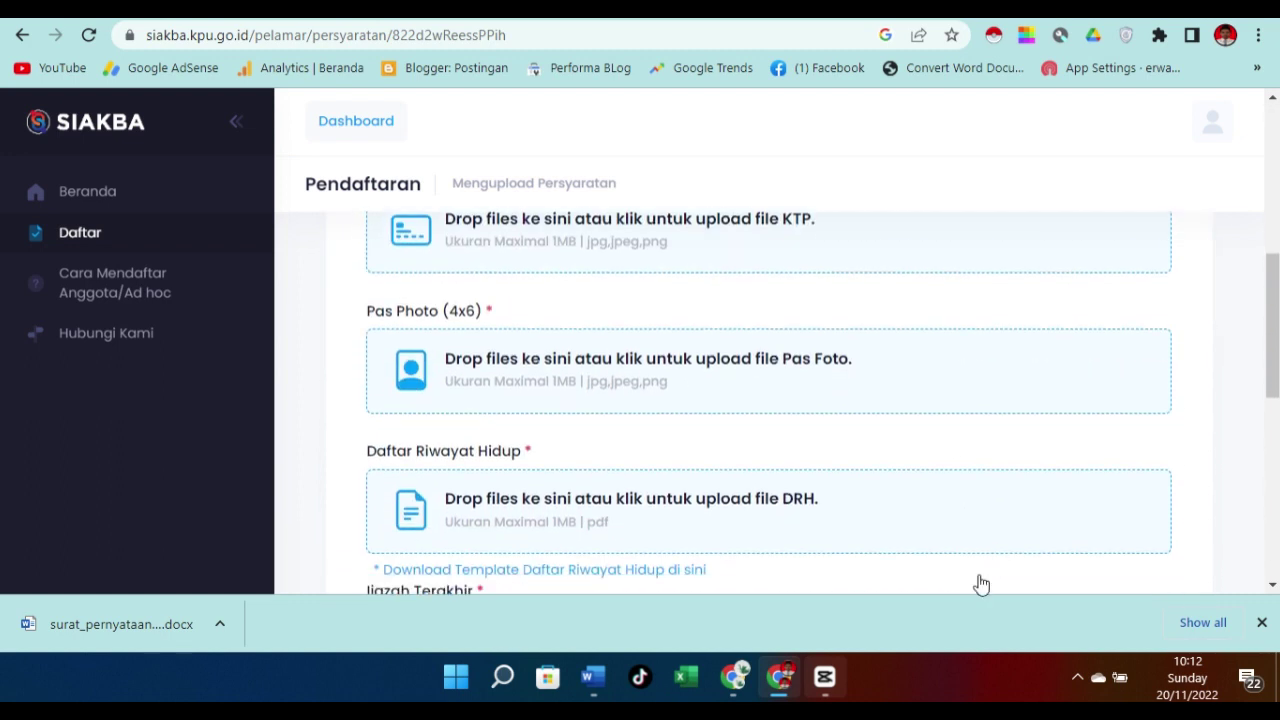
scroll(1009, 560, "down", 3)
scroll(1010, 560, "up", 12)
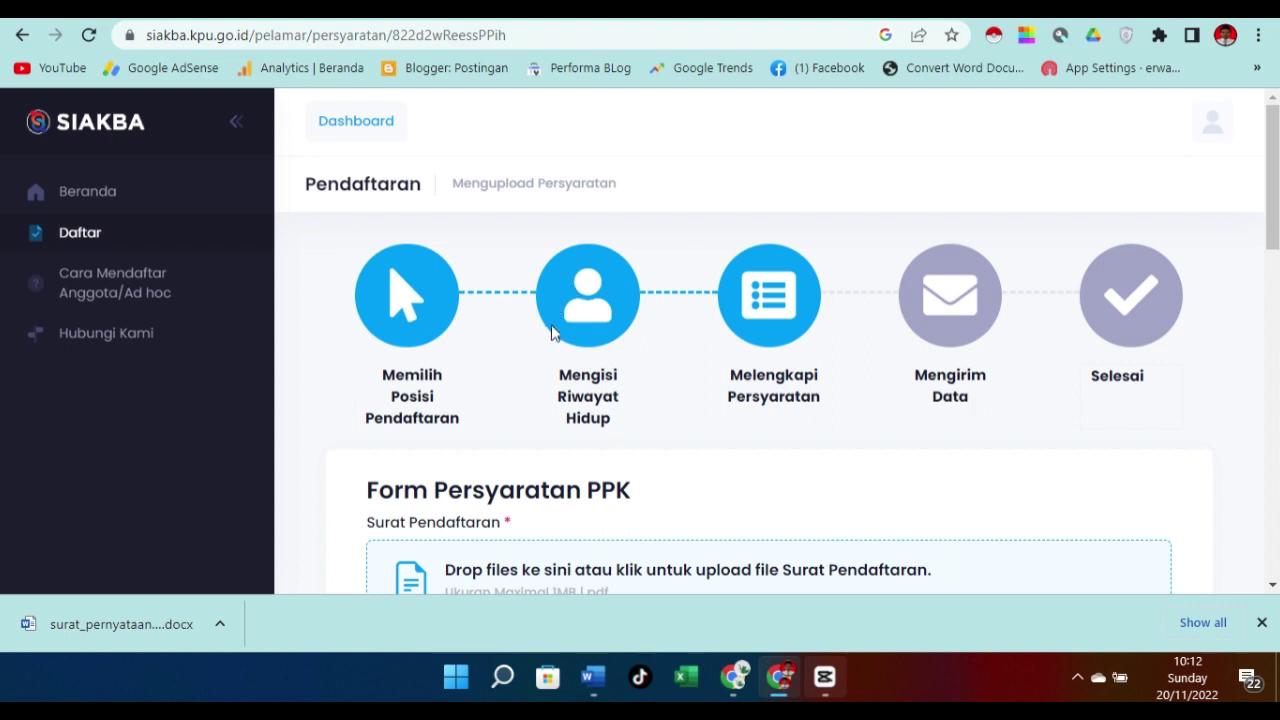
scroll(560, 338, "down", 1)
scroll(487, 420, "up", 1)
mouse_move(1275, 209)
left_mouse_down()
mouse_move(1275, 234)
mouse_move(1276, 220)
left_mouse_up()
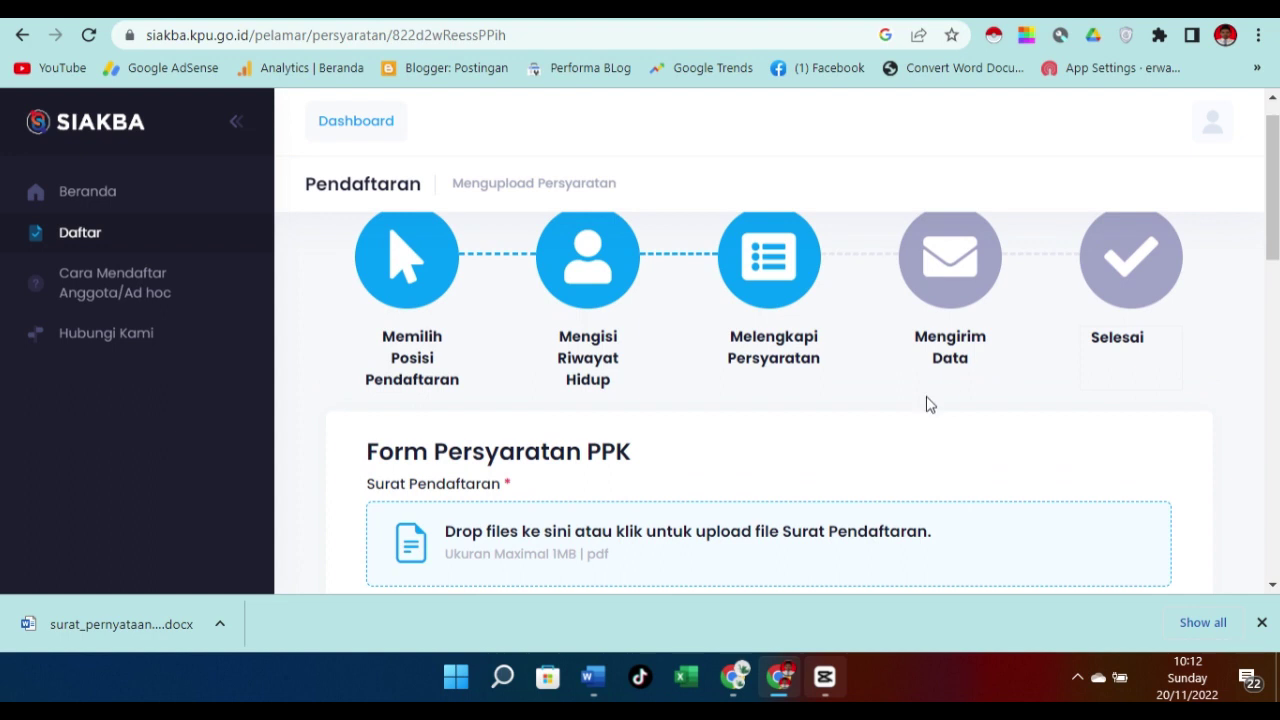
scroll(718, 465, "down", 6)
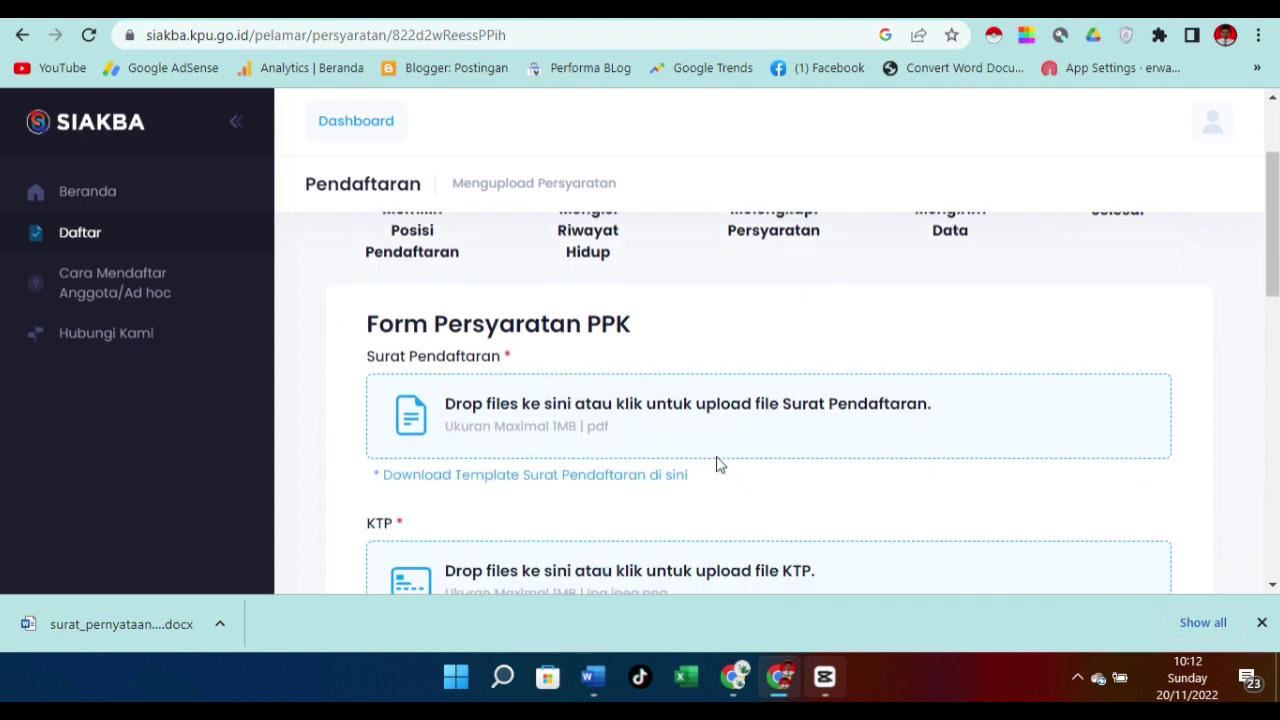
scroll(733, 466, "up", 8)
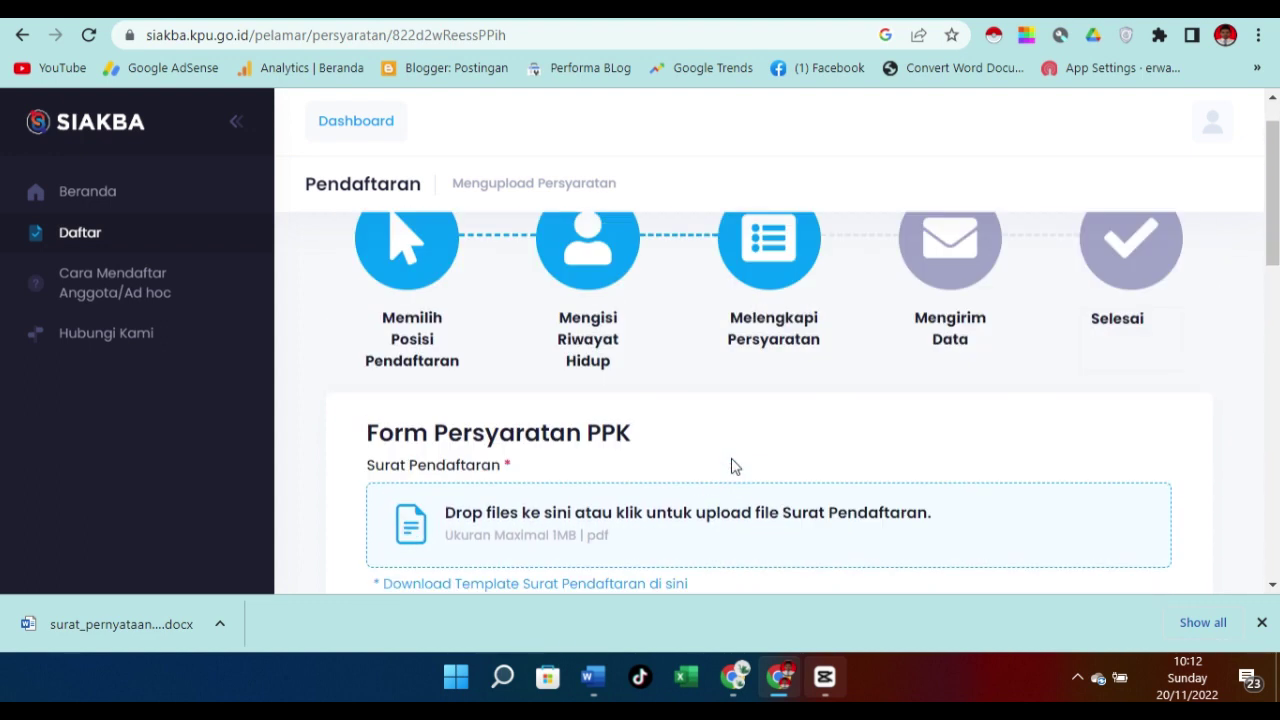
key("Print")
Step: Check the file format and 1MB size limit of every required upload, down to the form's save and continue options
scroll(820, 462, "down", 5)
scroll(815, 465, "down", 4)
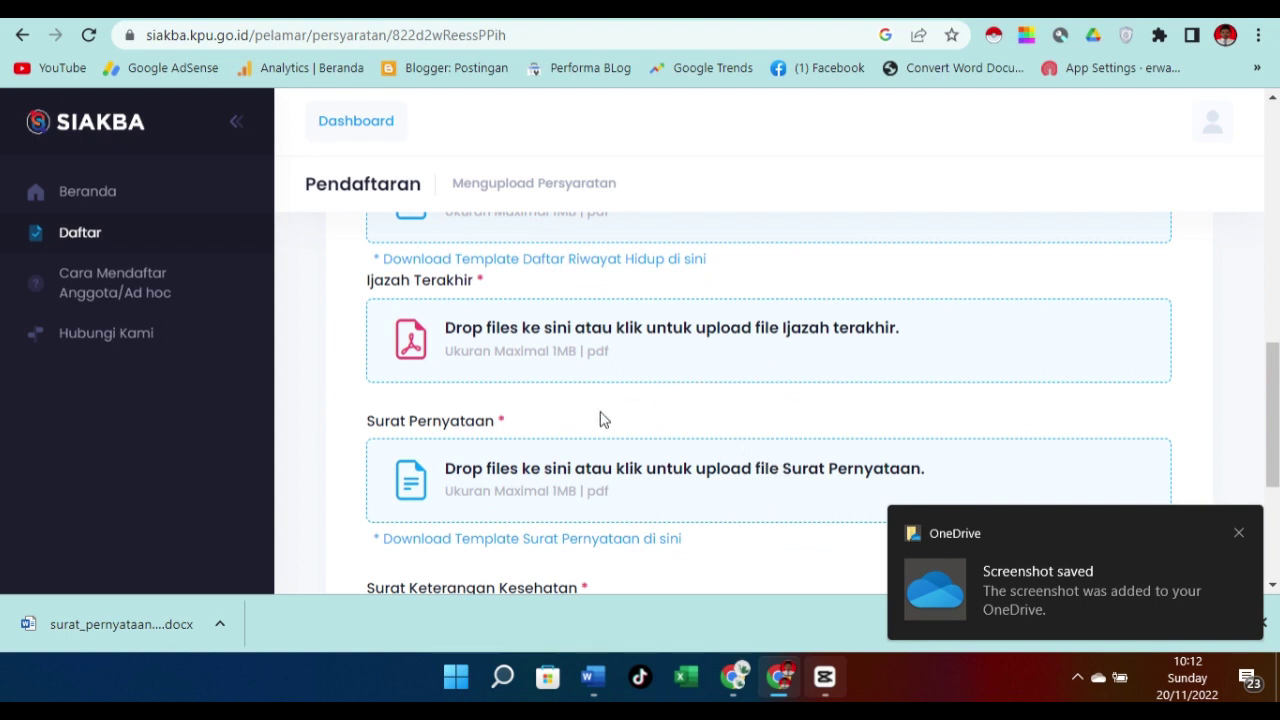
scroll(605, 421, "up", 8)
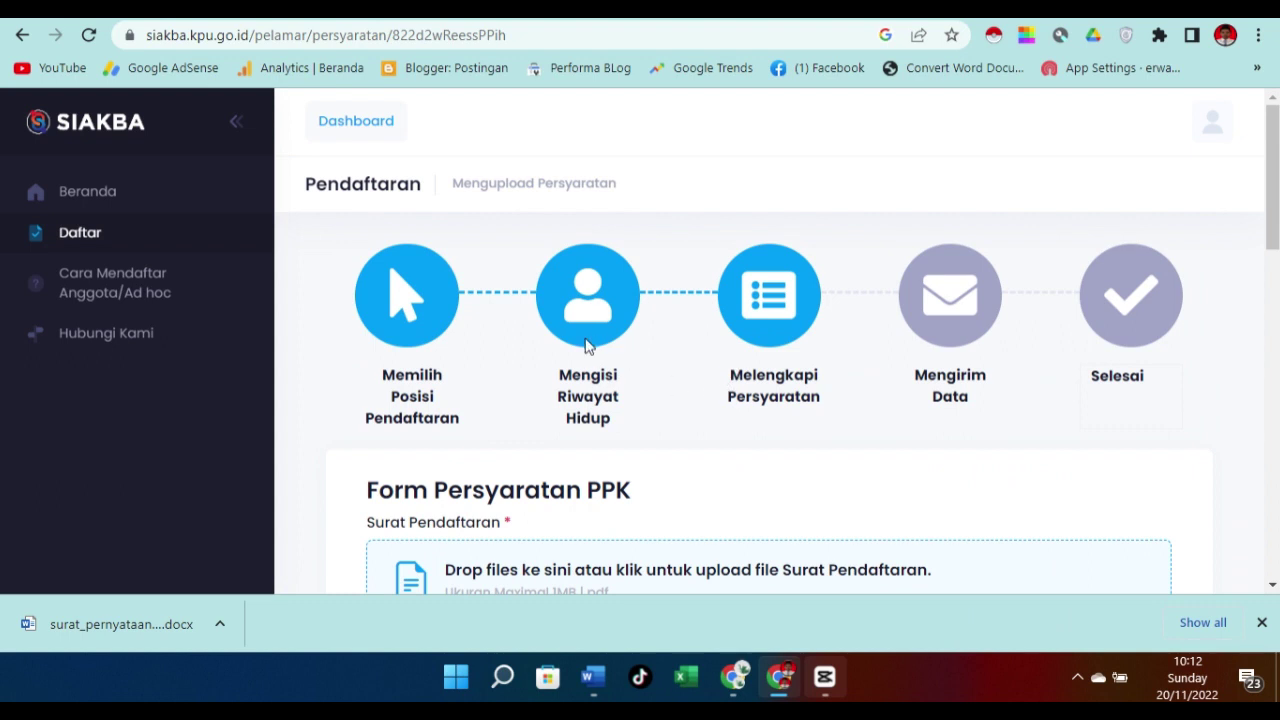
scroll(670, 409, "down", 2)
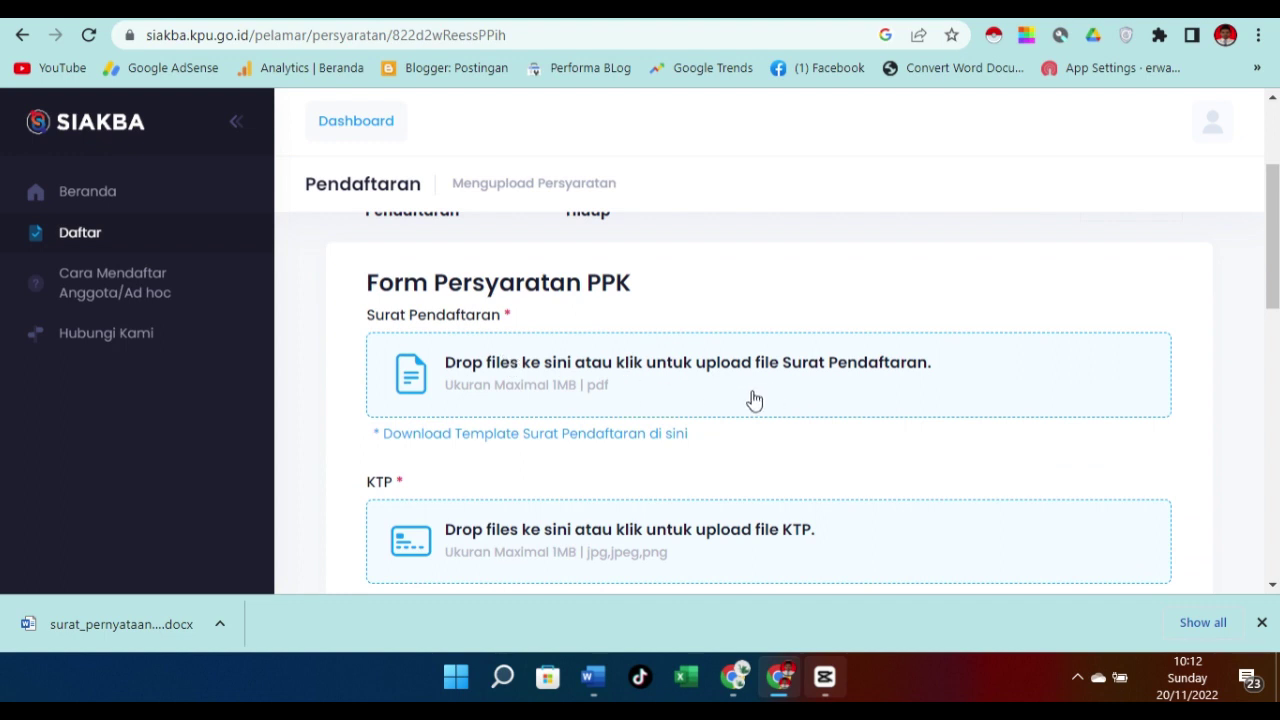
scroll(630, 415, "down", 1)
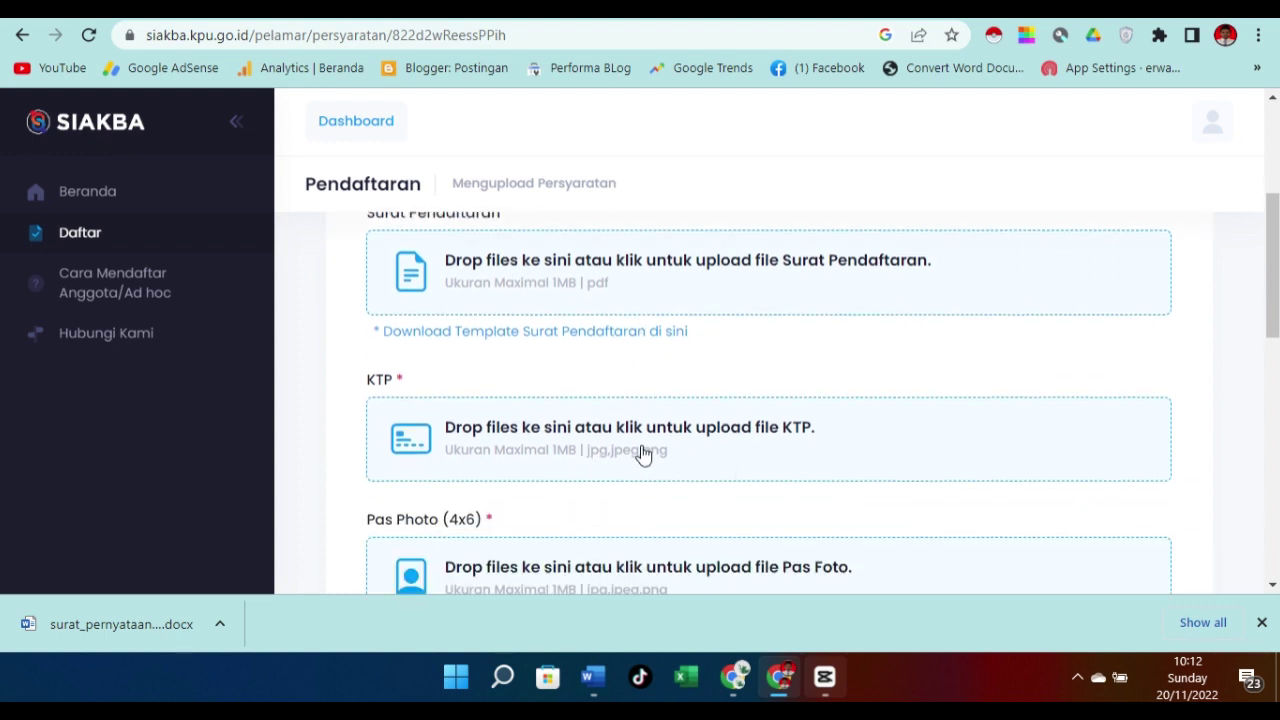
scroll(643, 455, "down", 4)
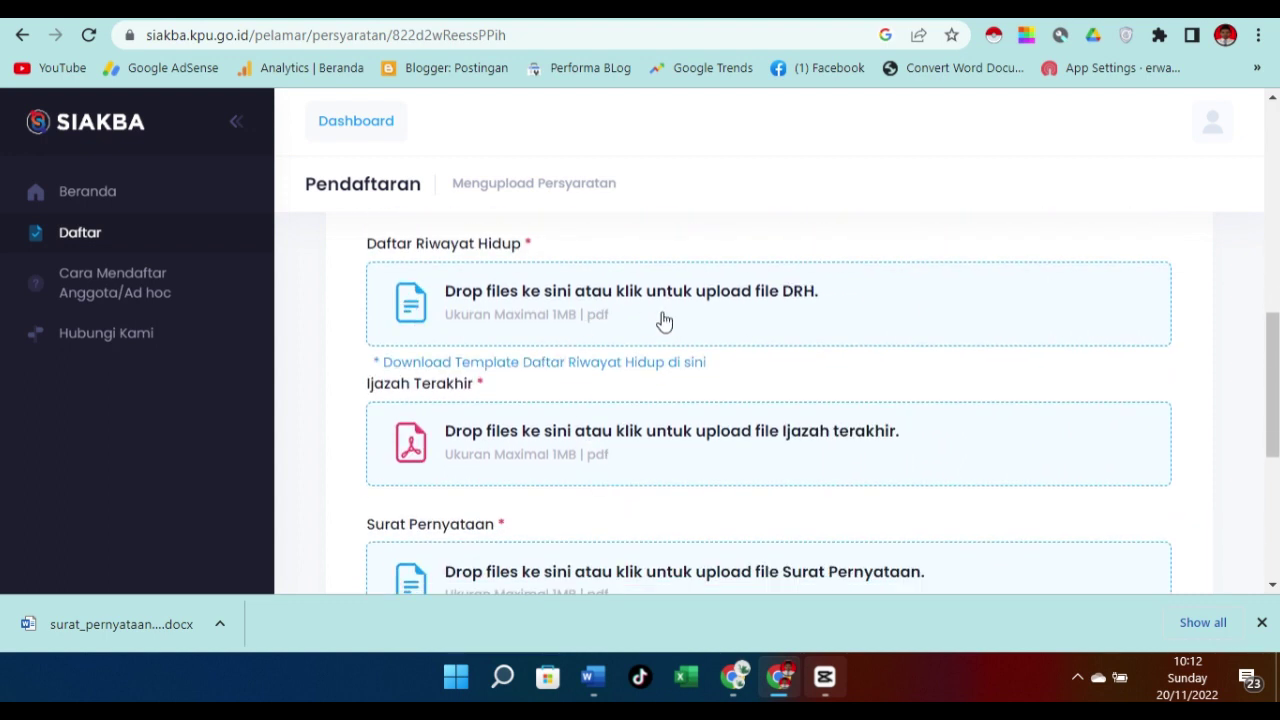
scroll(623, 406, "down", 2)
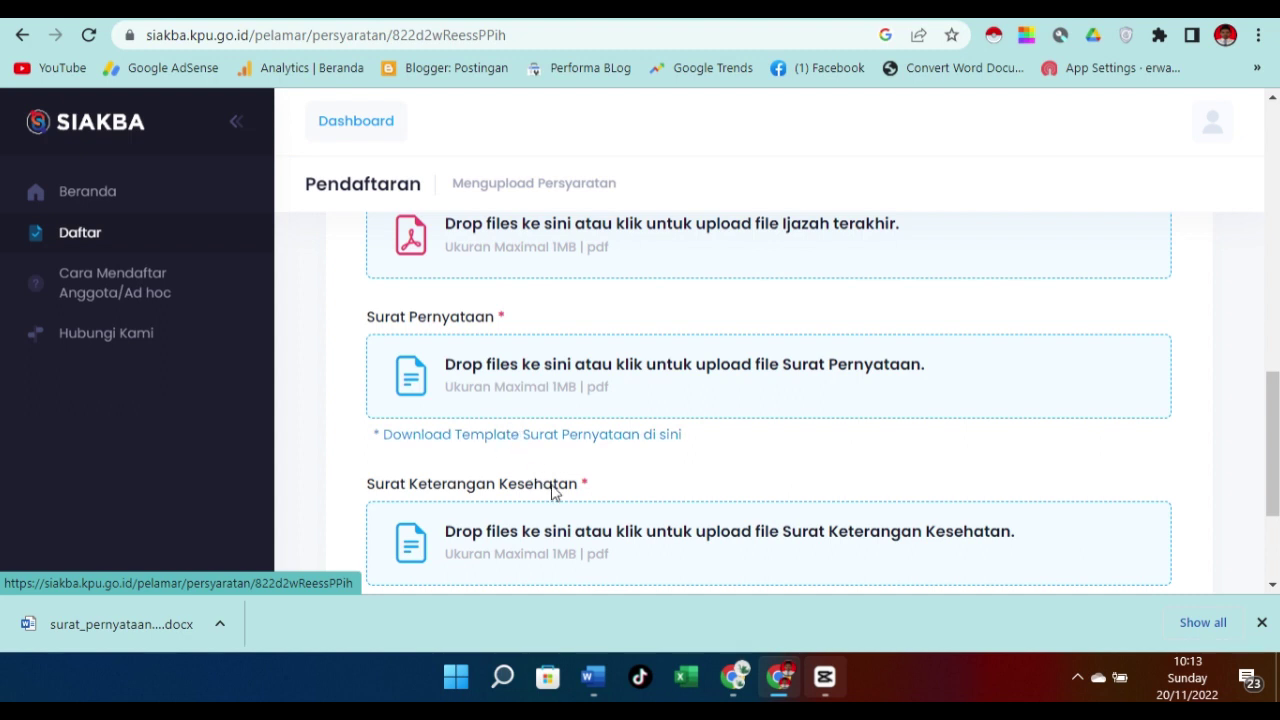
scroll(724, 498, "down", 1)
scroll(724, 498, "down", 2)
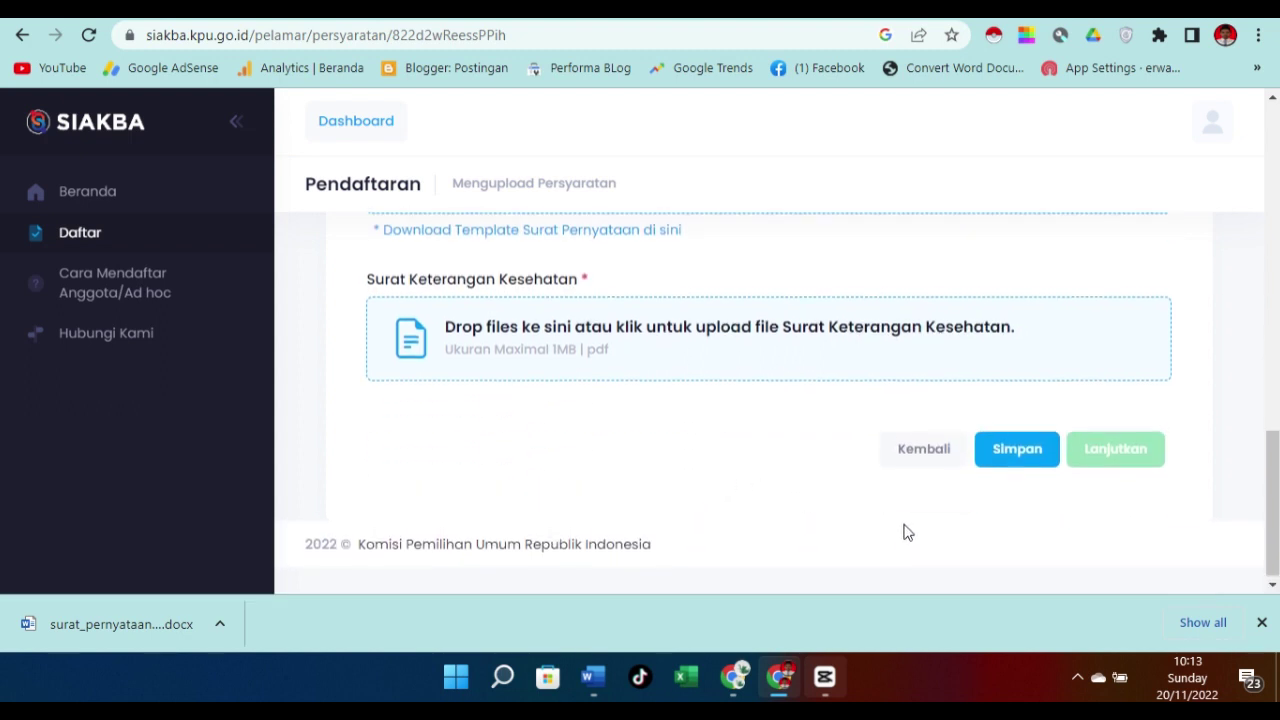
scroll(900, 530, "up", 10)
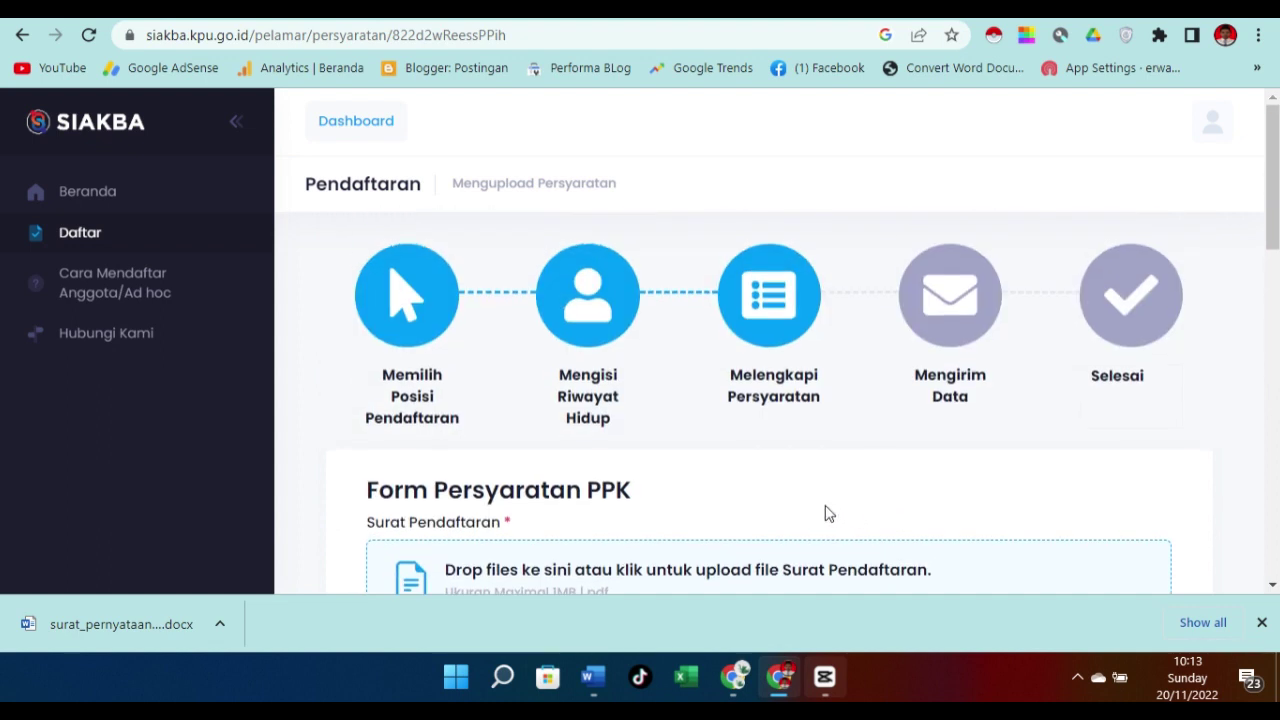